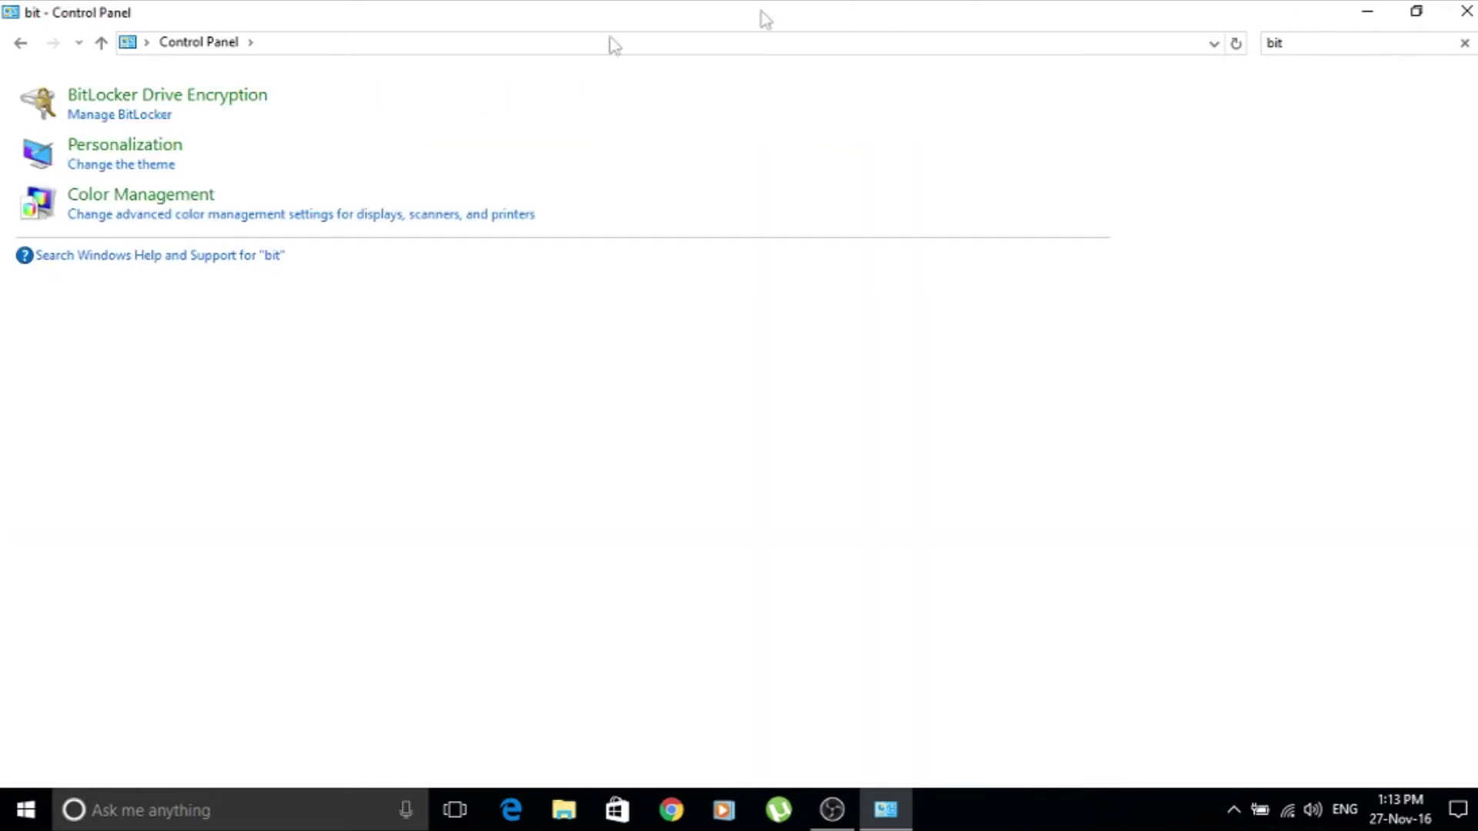
Step: Review the BitLocker drive list showing H: with BitLocker off, then close it
click(191, 98)
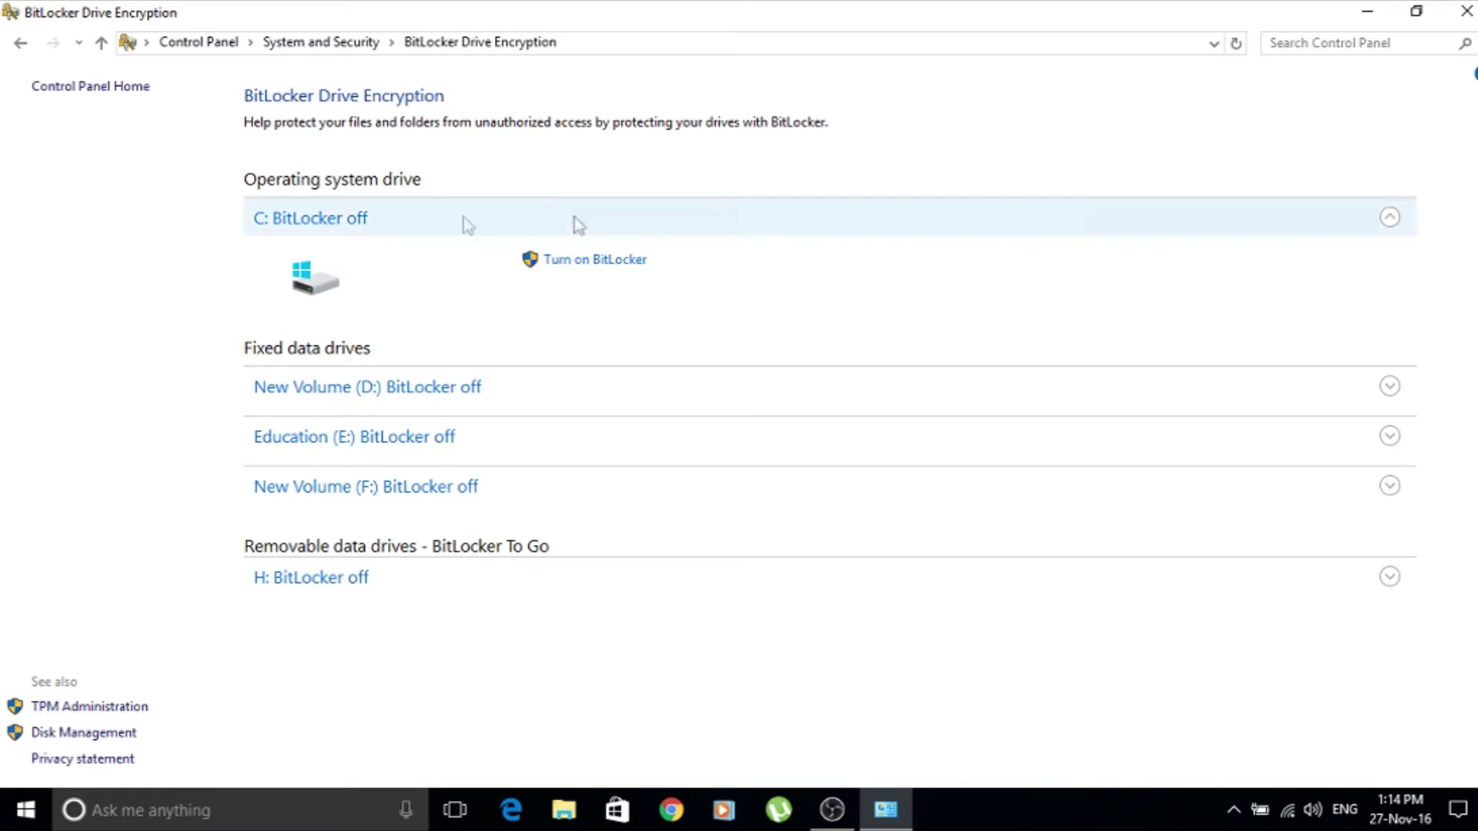
click(1467, 11)
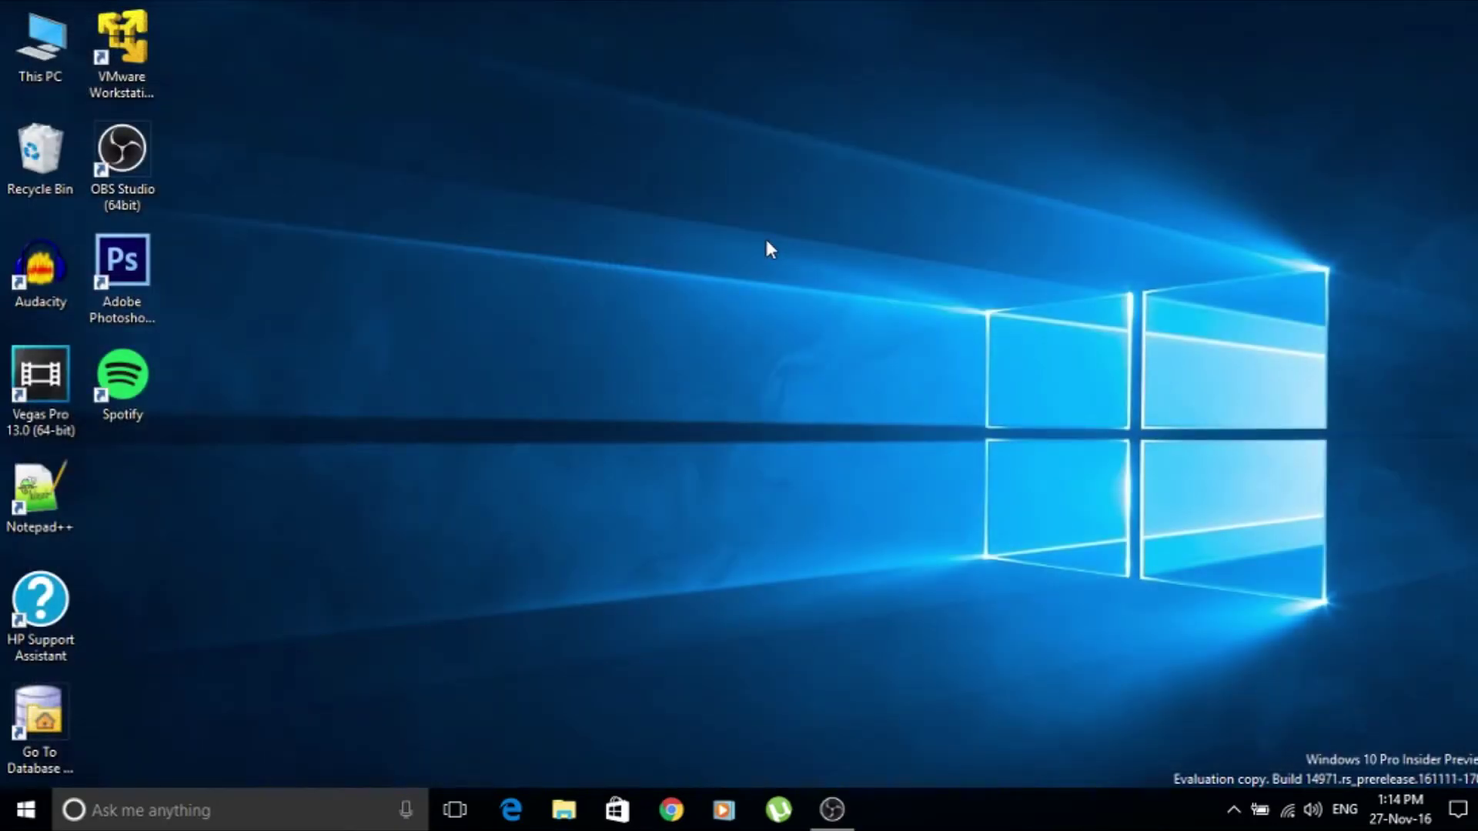
Step: Check USB Drive (H:)'s 17 items from This PC, then bring up H:'s context menu
double_click(68, 57)
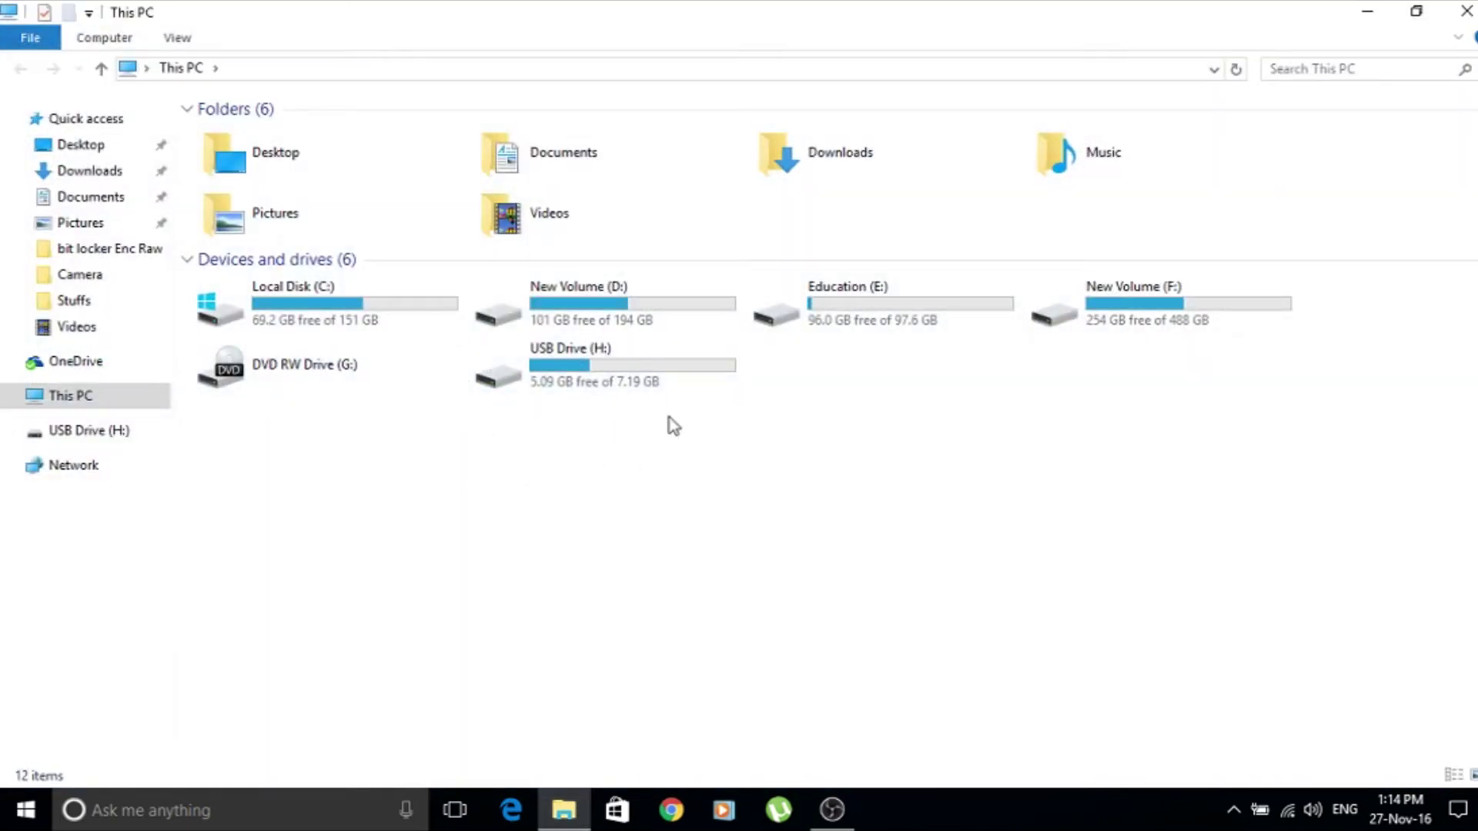
double_click(622, 371)
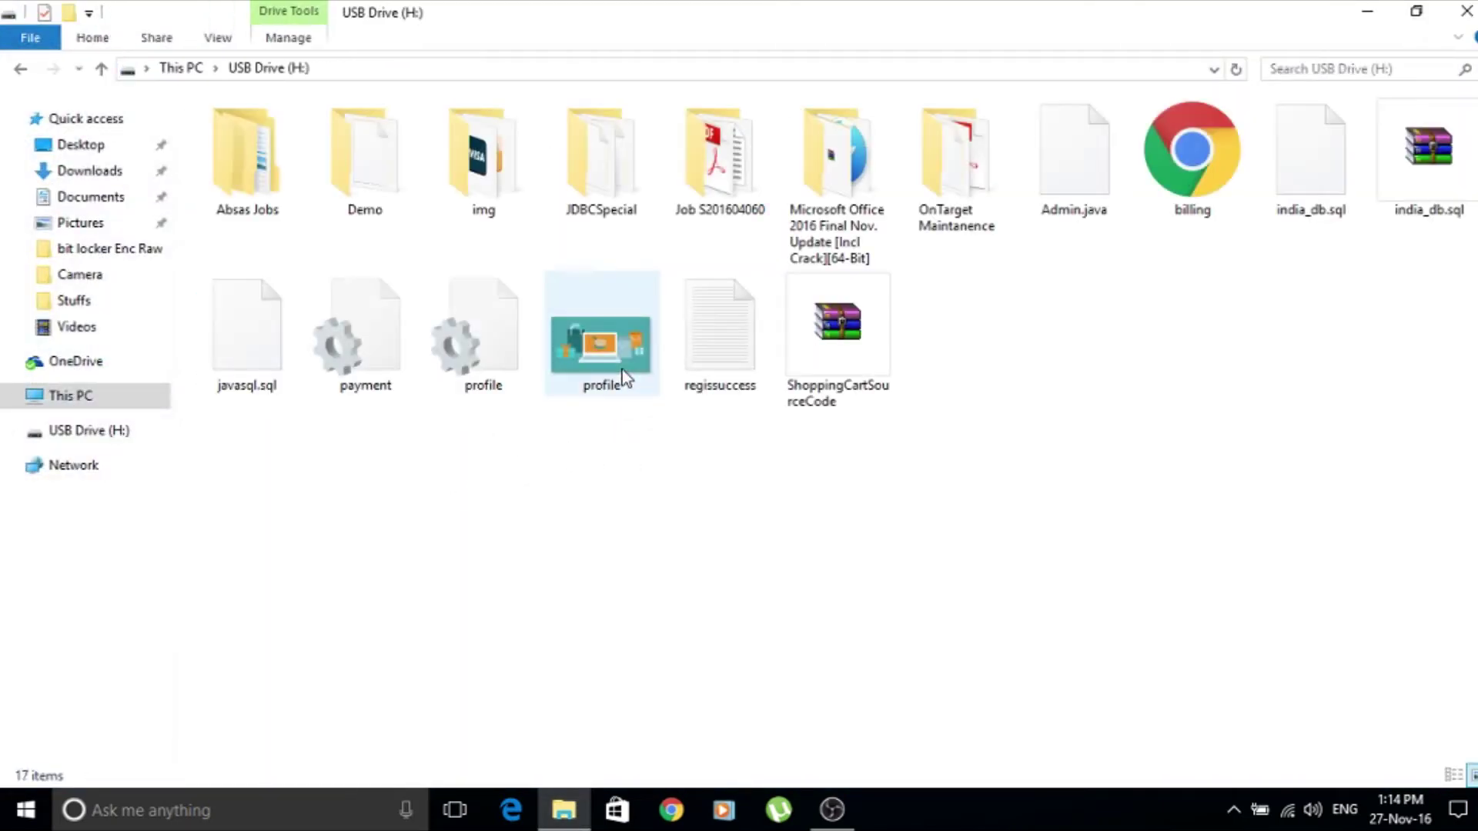
click(23, 70)
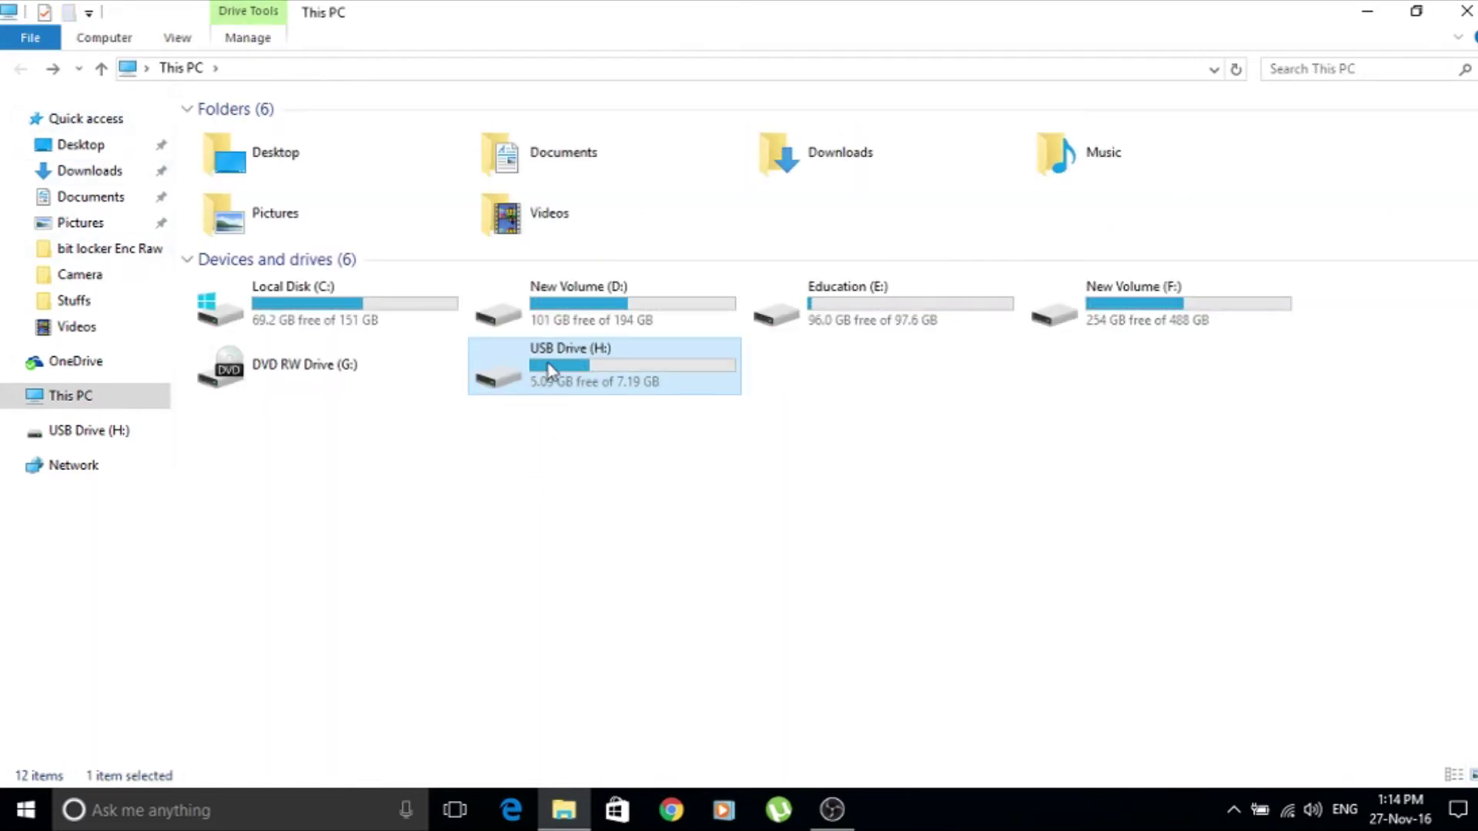
right_click(550, 371)
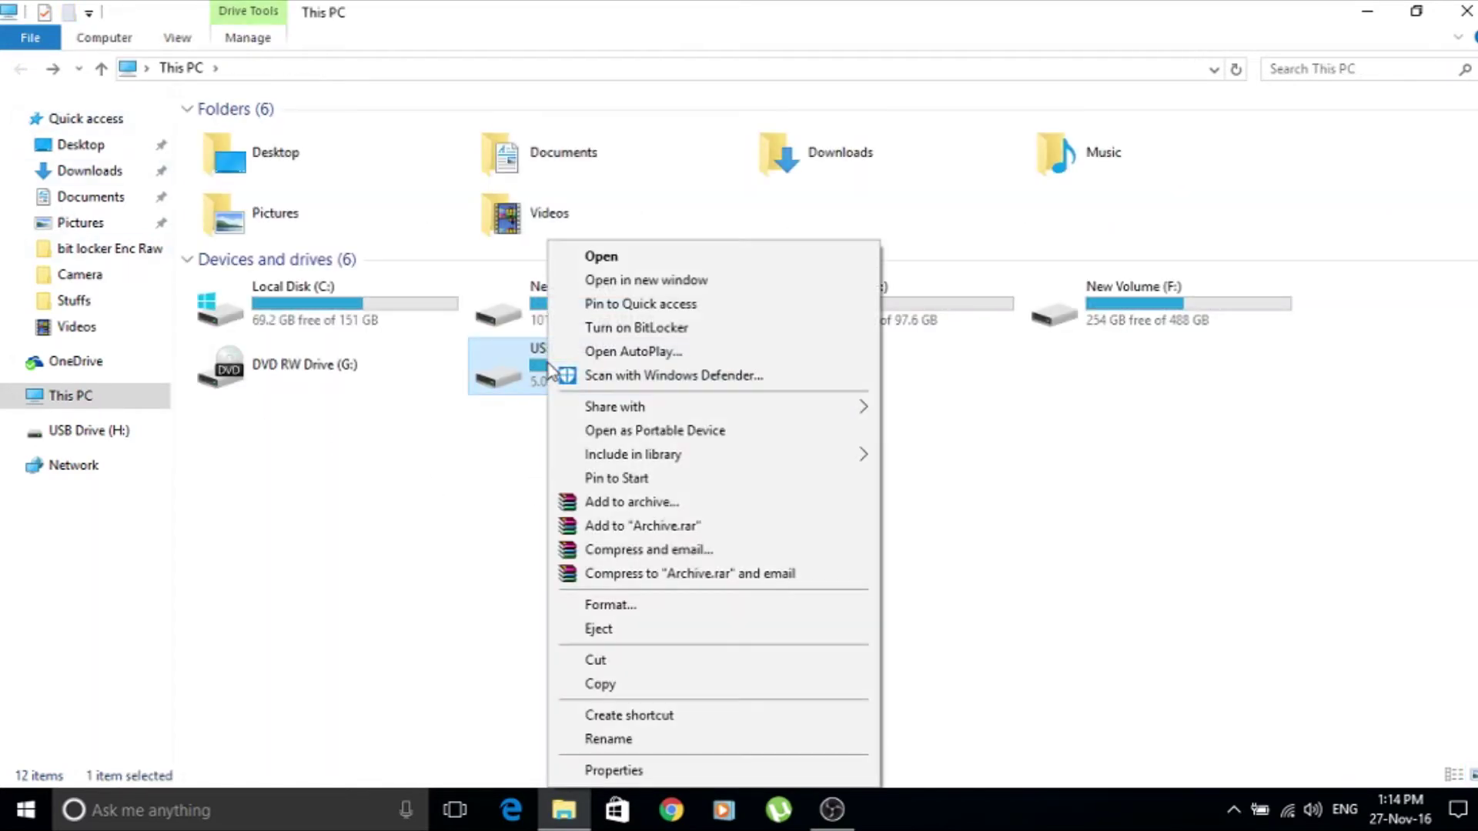
Step: Turn on BitLocker for H: using a password unlock, entering the password twice
click(635, 329)
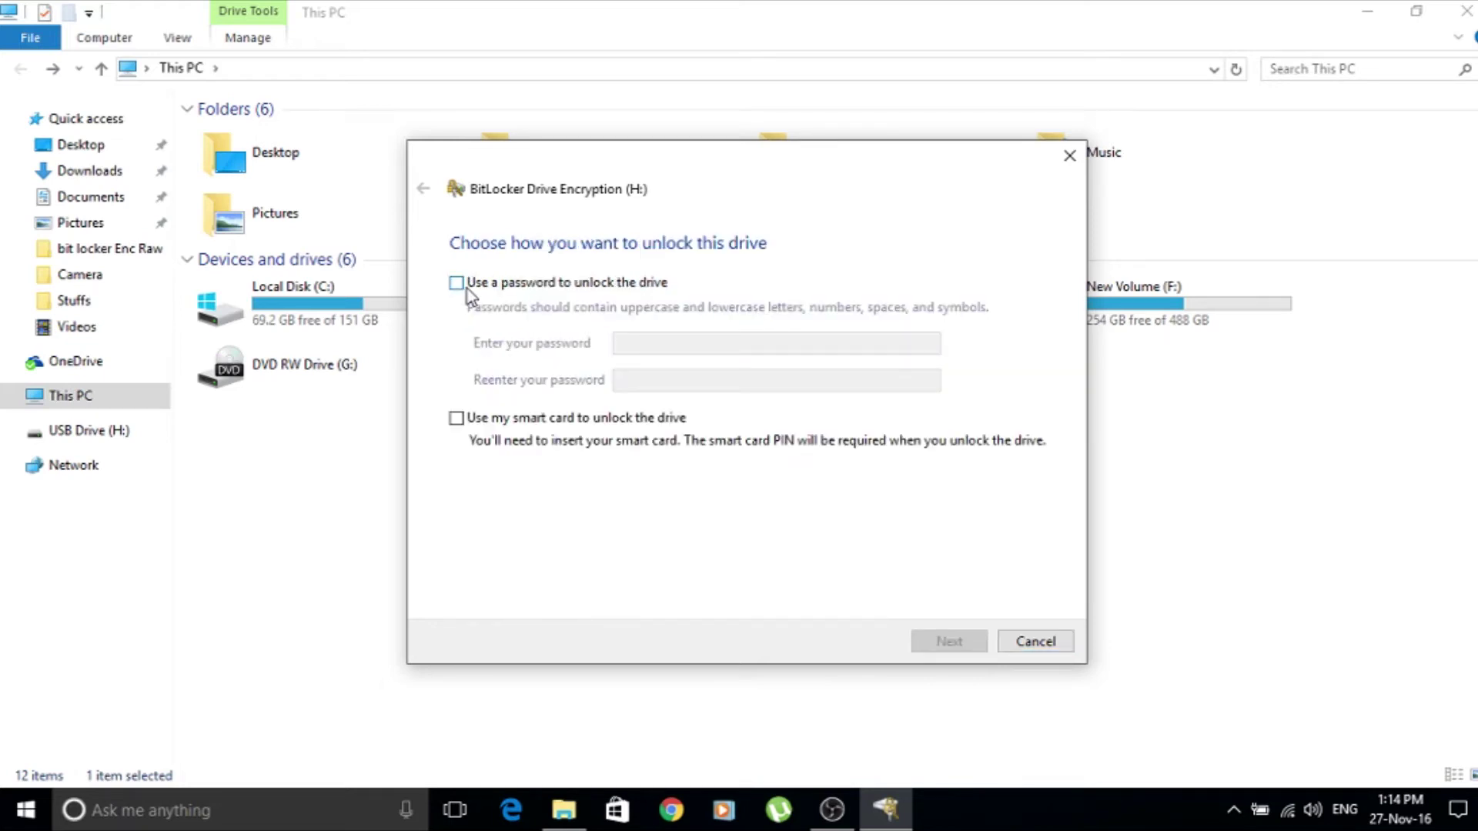
click(469, 289)
click(666, 342)
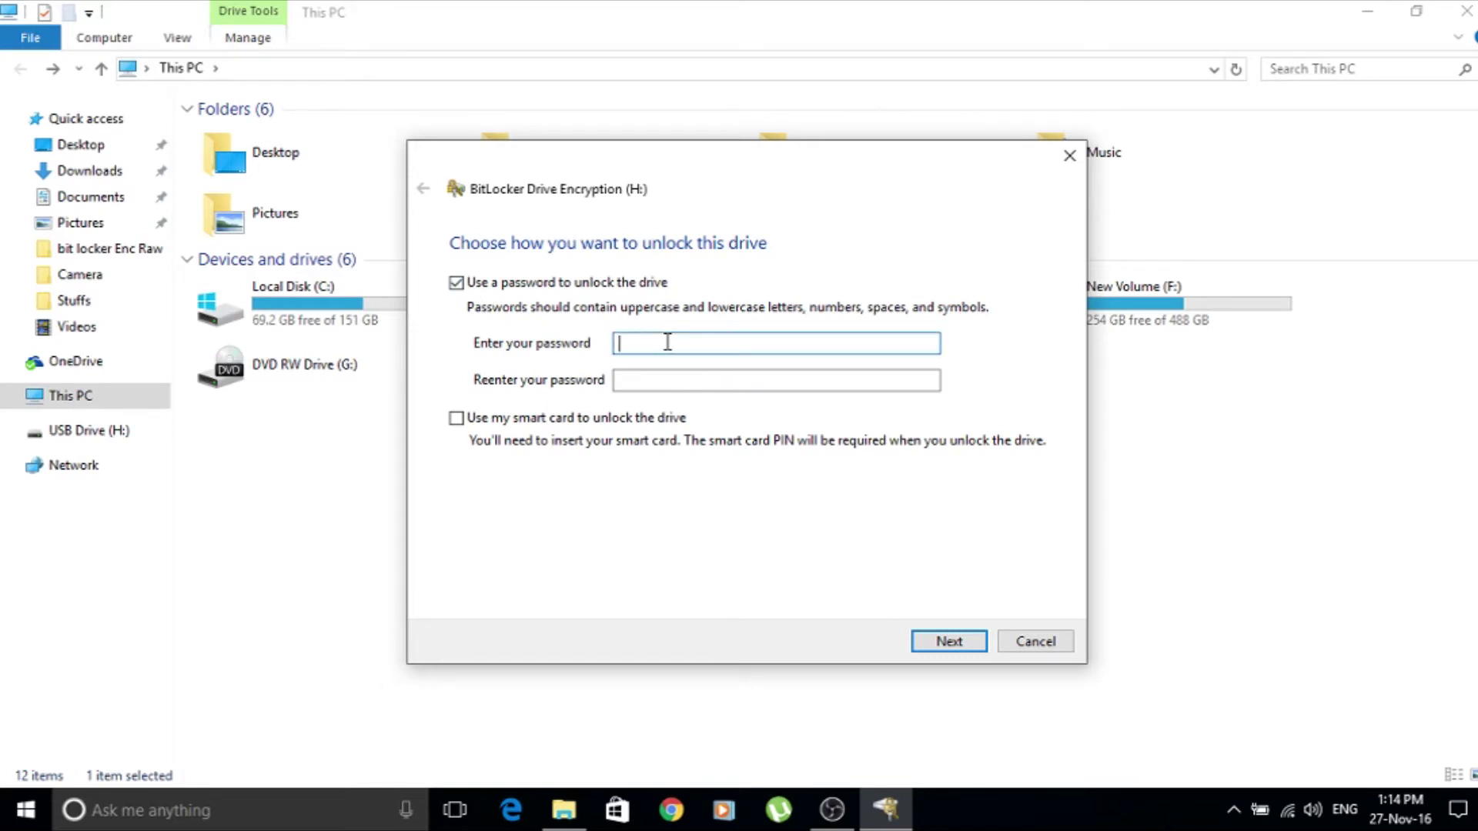
text(•••••••••••)
key(Tab)
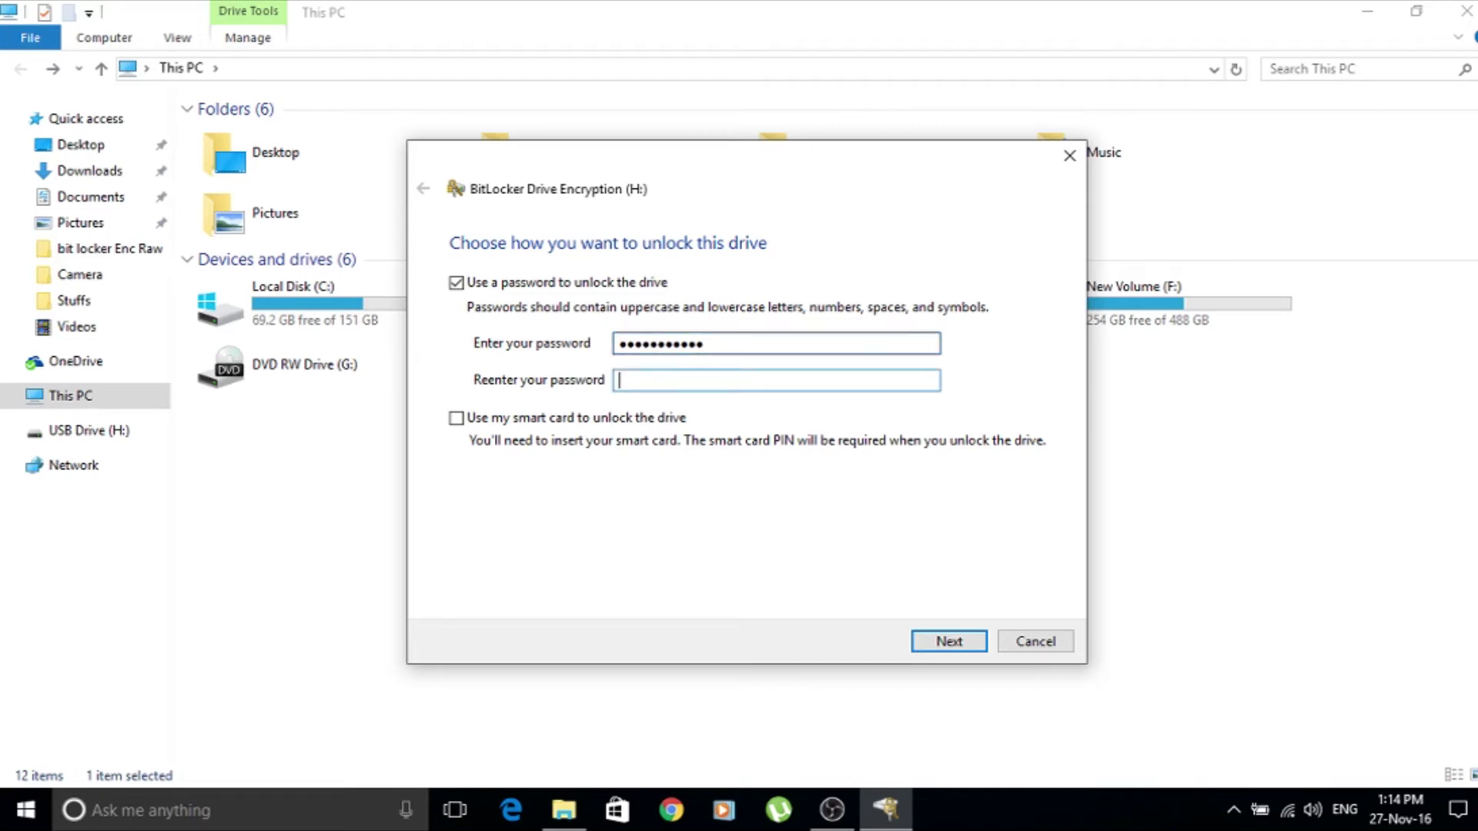
text(•••••••••••)
click(922, 645)
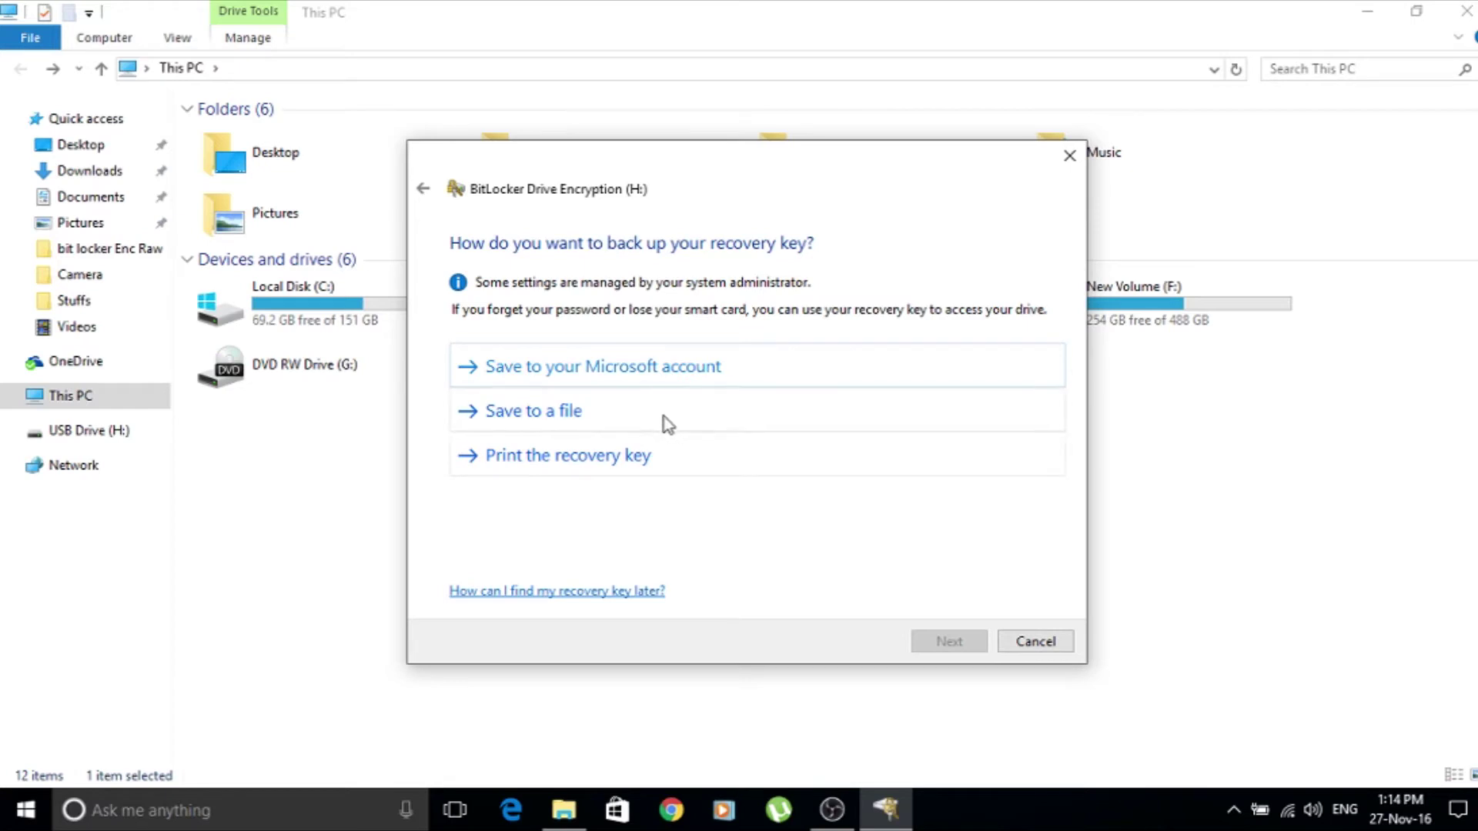
Step: Back up the recovery key to a file named 'pass'
click(597, 413)
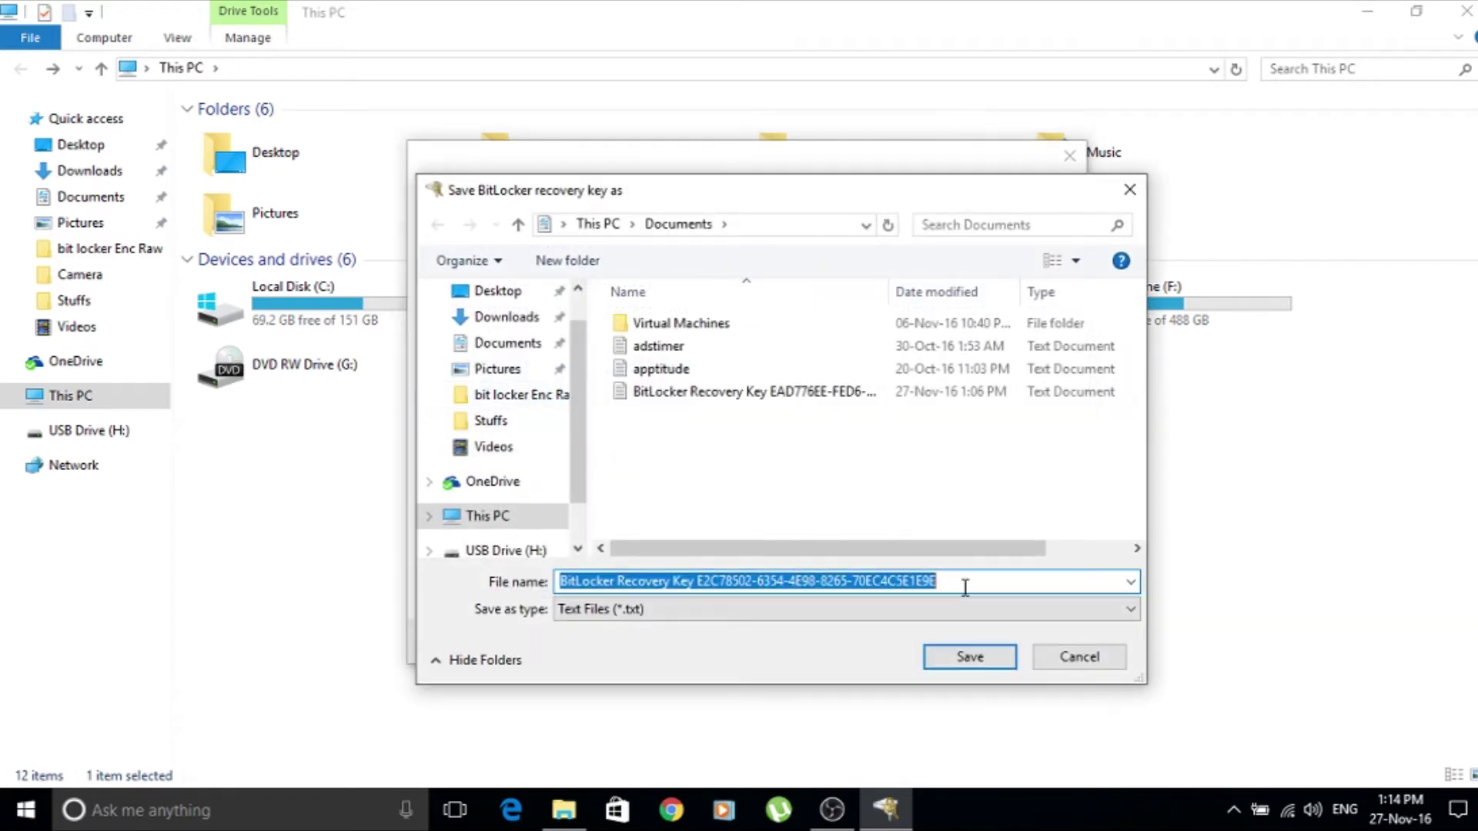
key(BackSpace)
text(pass)
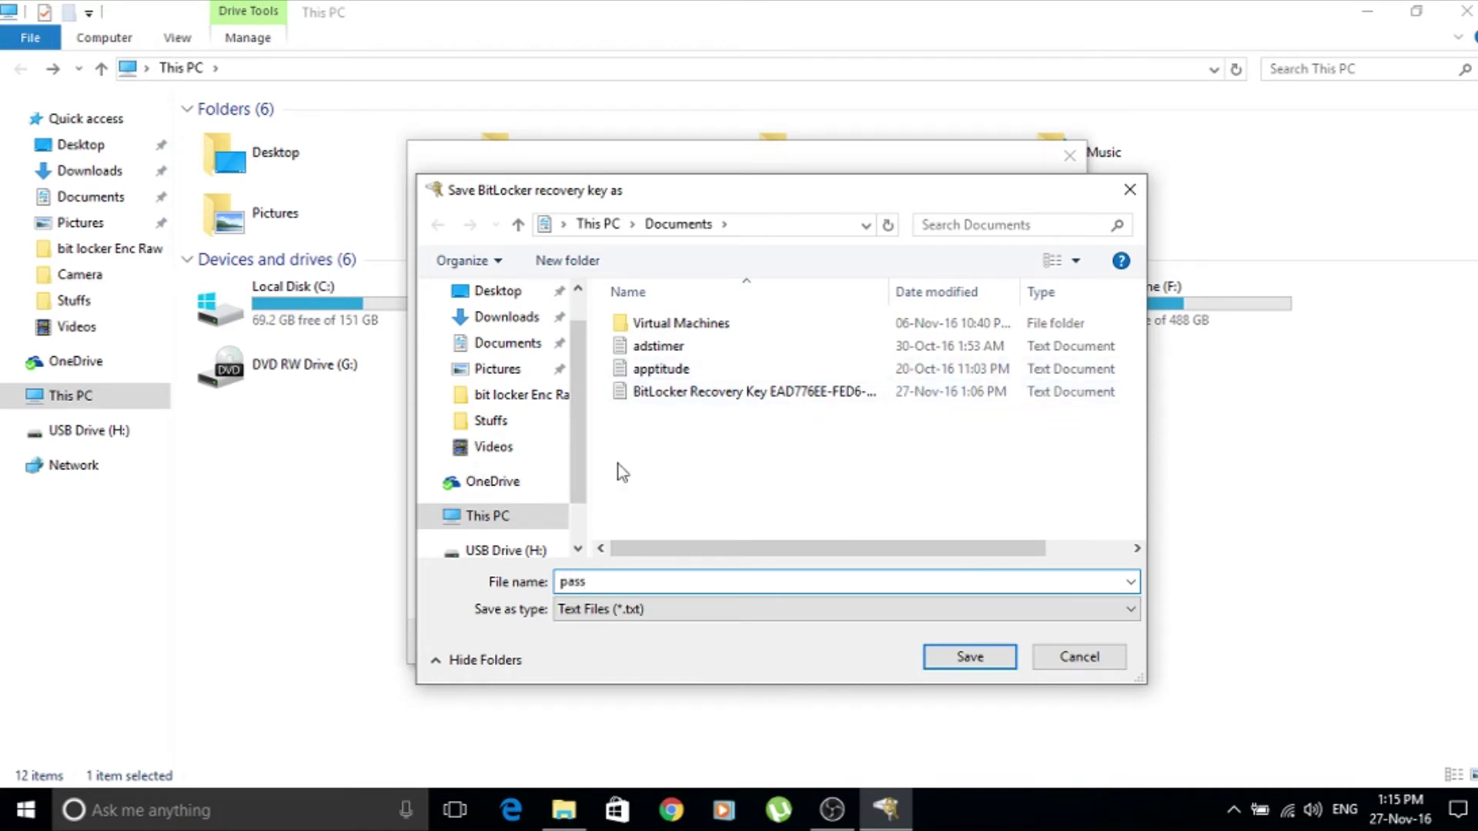
click(965, 659)
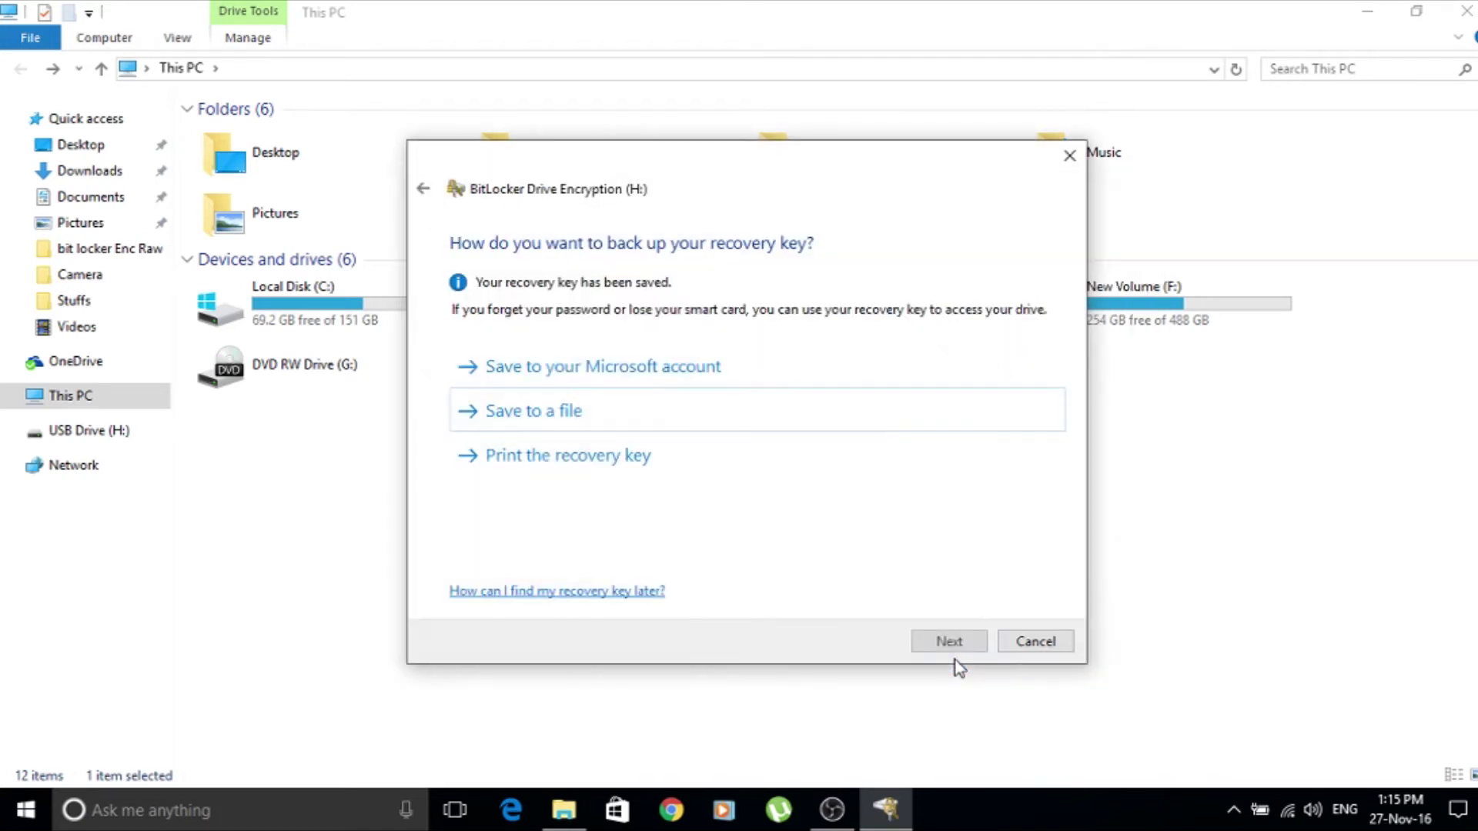
click(949, 642)
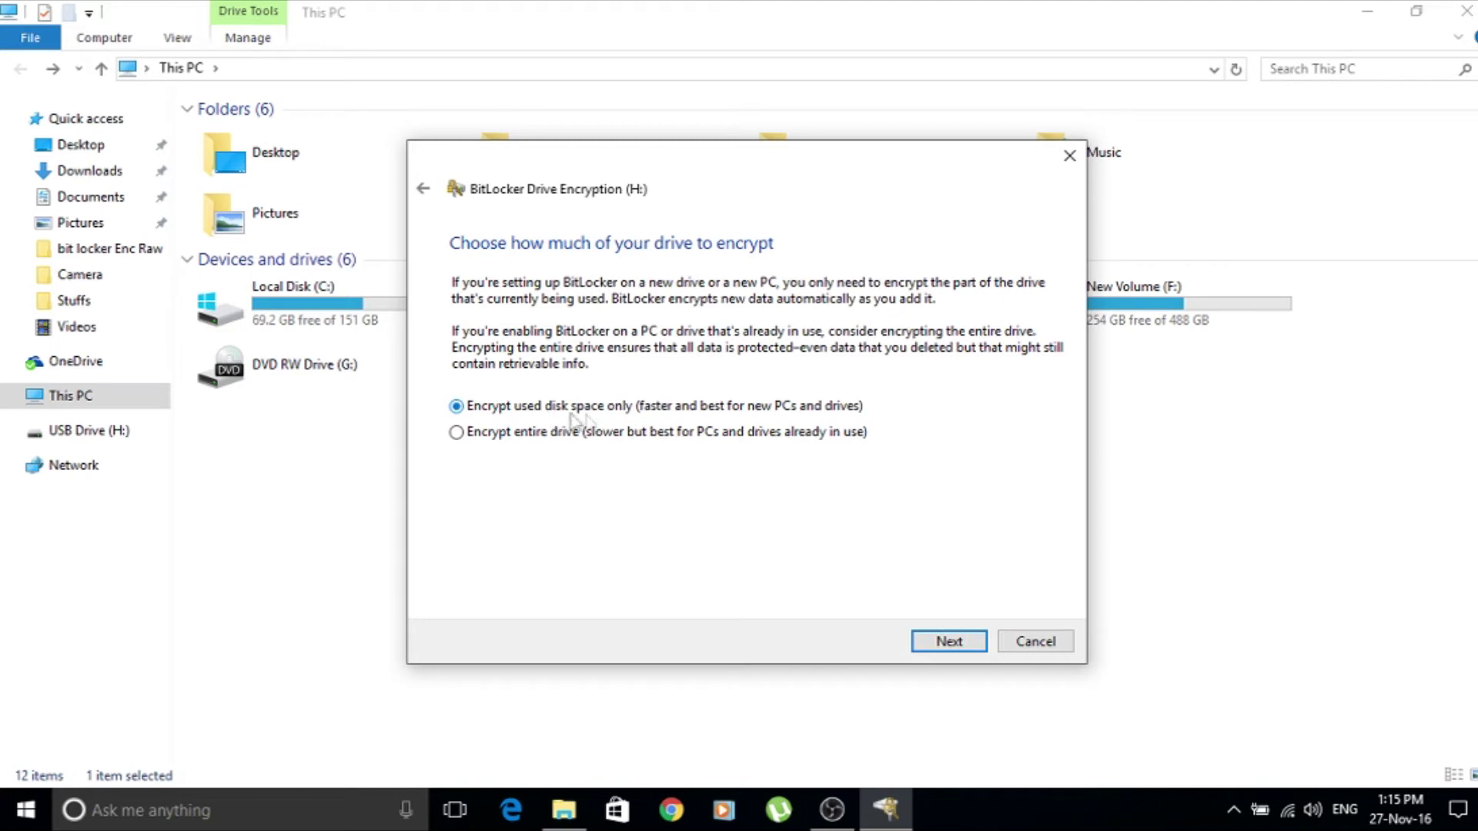
Step: Choose to encrypt the entire drive rather than used space only
click(510, 435)
click(472, 406)
click(507, 437)
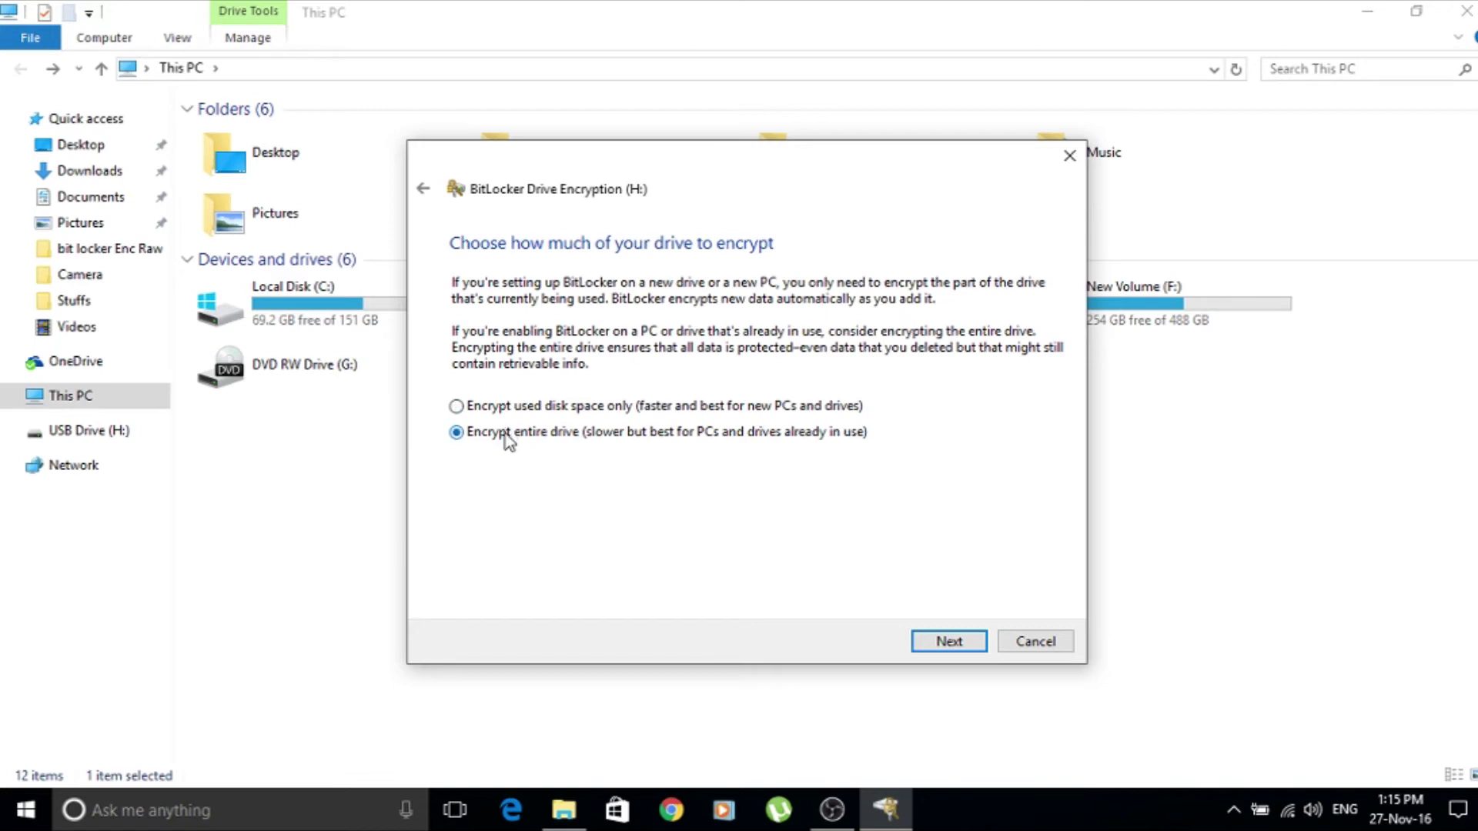
click(943, 645)
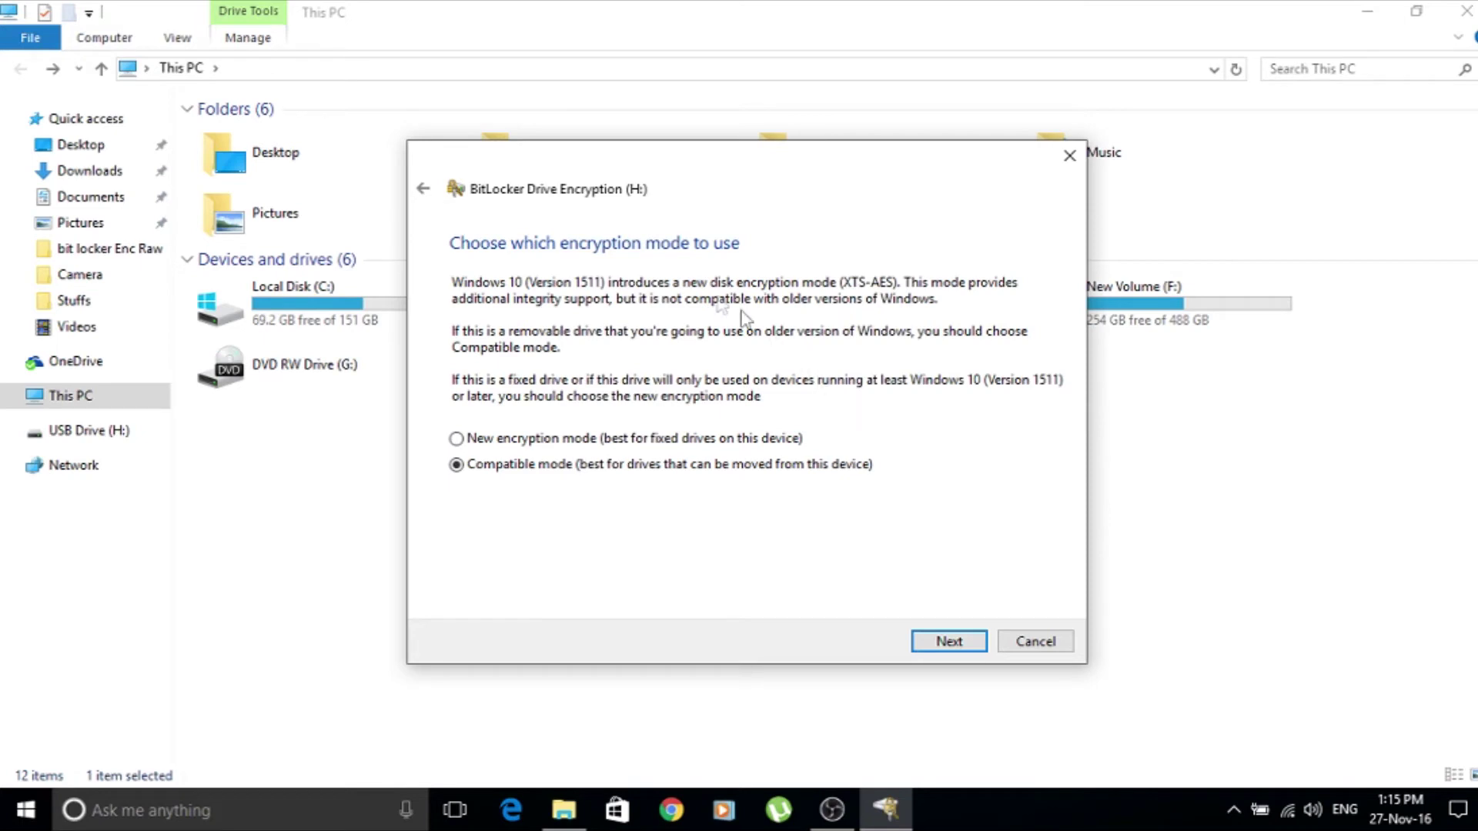
Step: Set the encryption mode for removable drive H: to Compatible mode
click(554, 441)
click(539, 465)
click(538, 440)
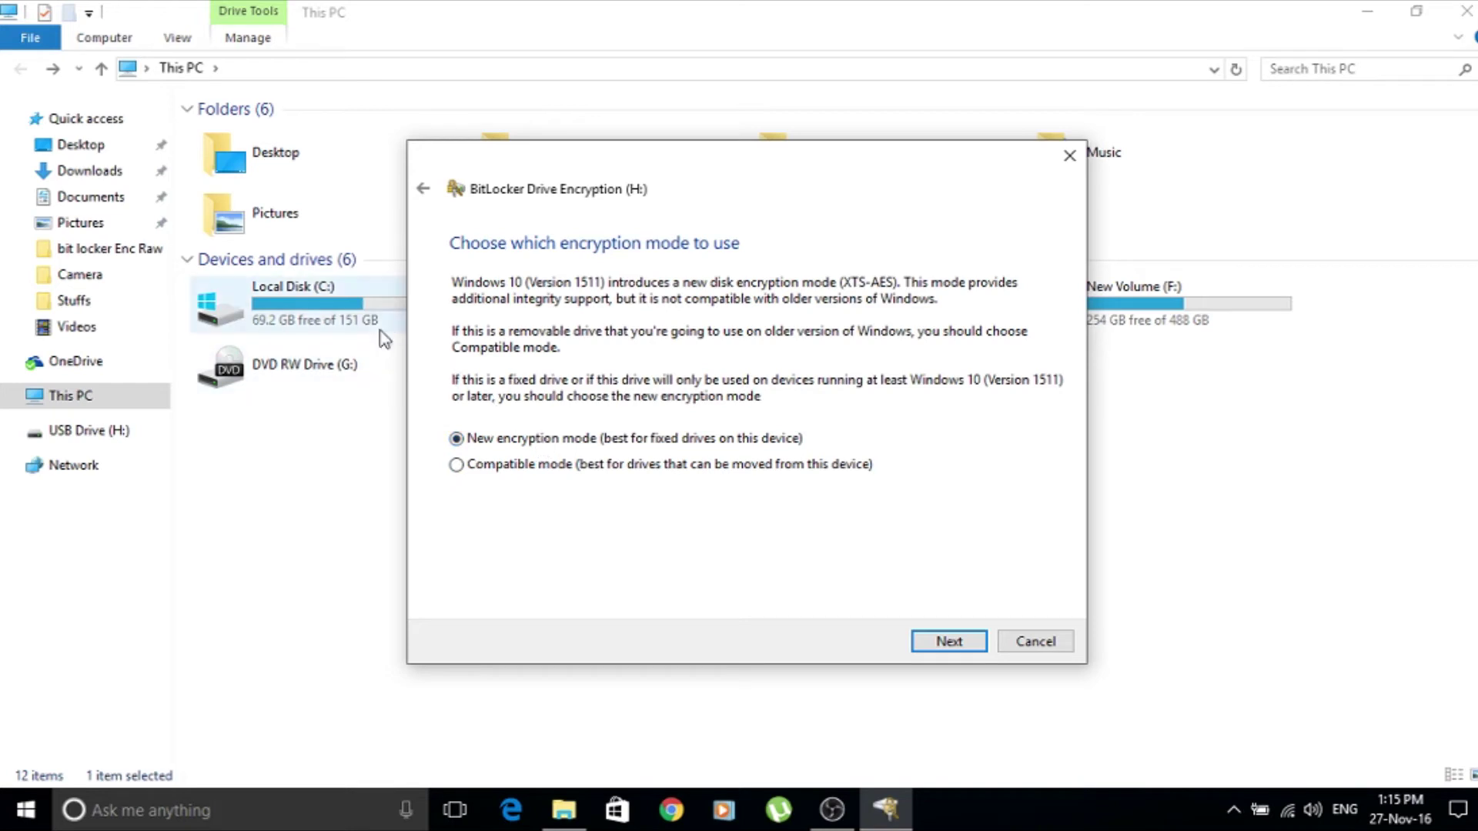
key(Escape)
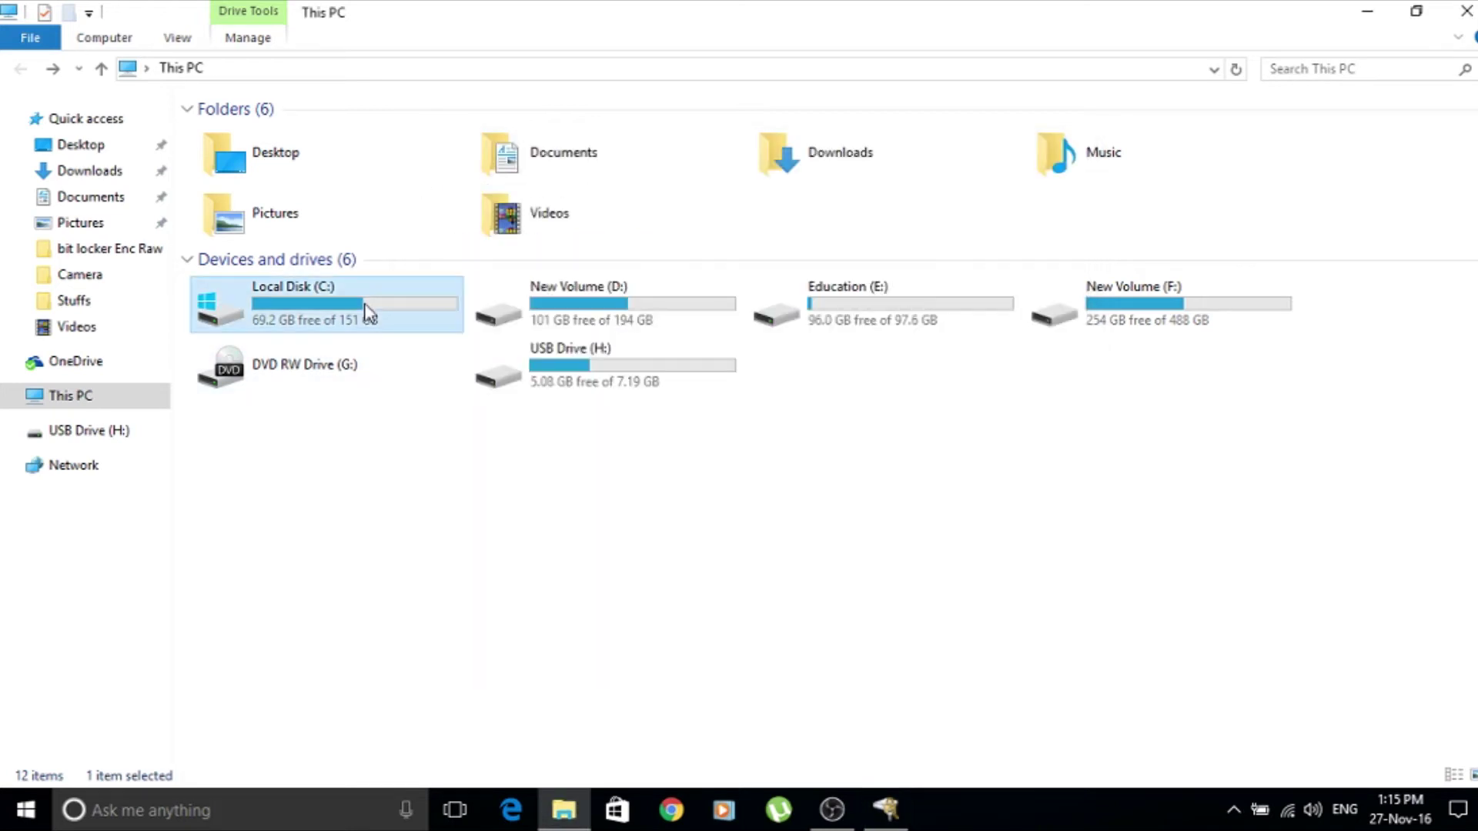
click(1122, 303)
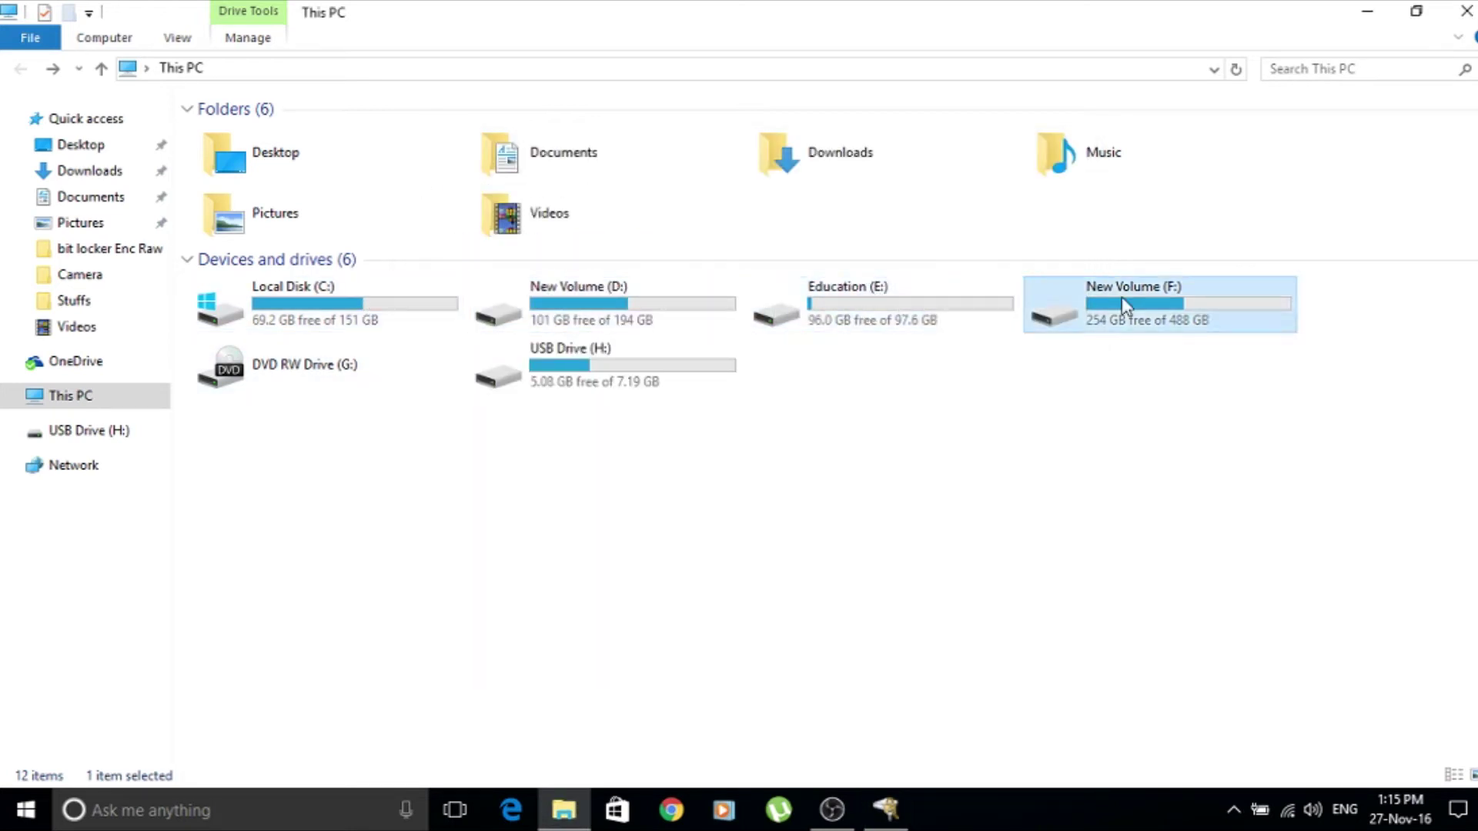
click(883, 807)
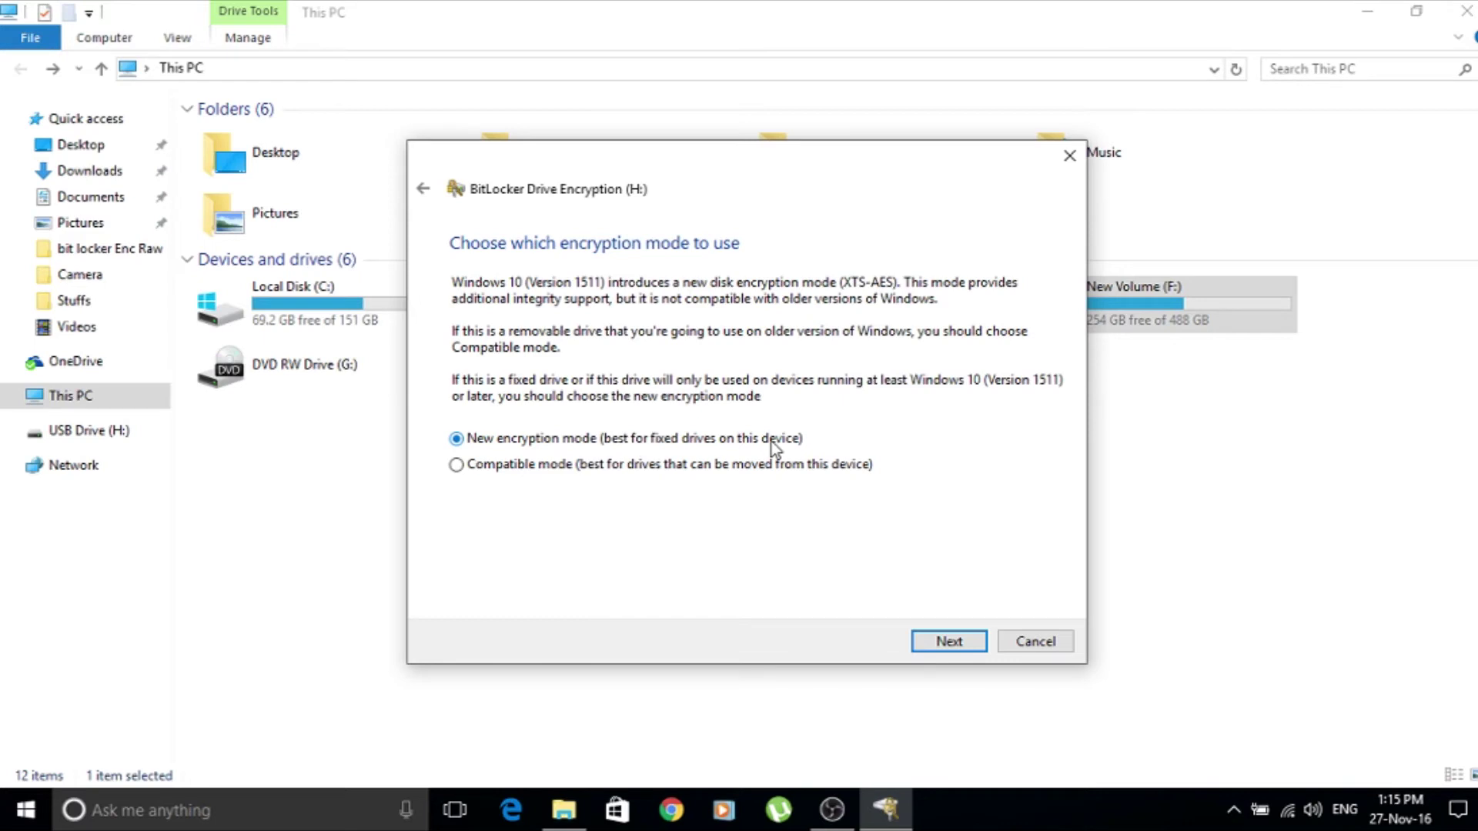
click(568, 474)
Step: Start encrypting drive H: and reposition the encryption progress window
click(971, 644)
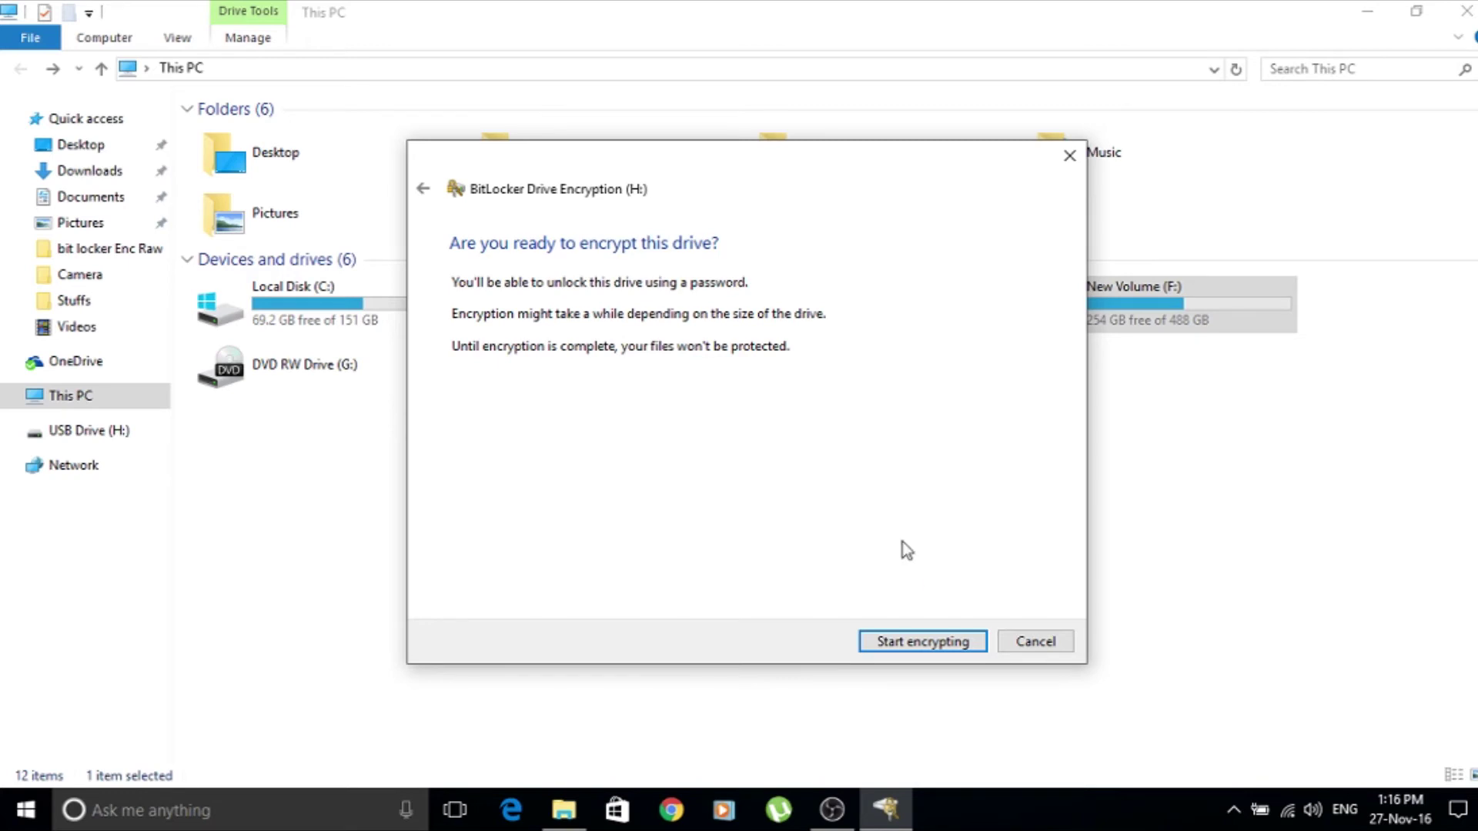
click(924, 643)
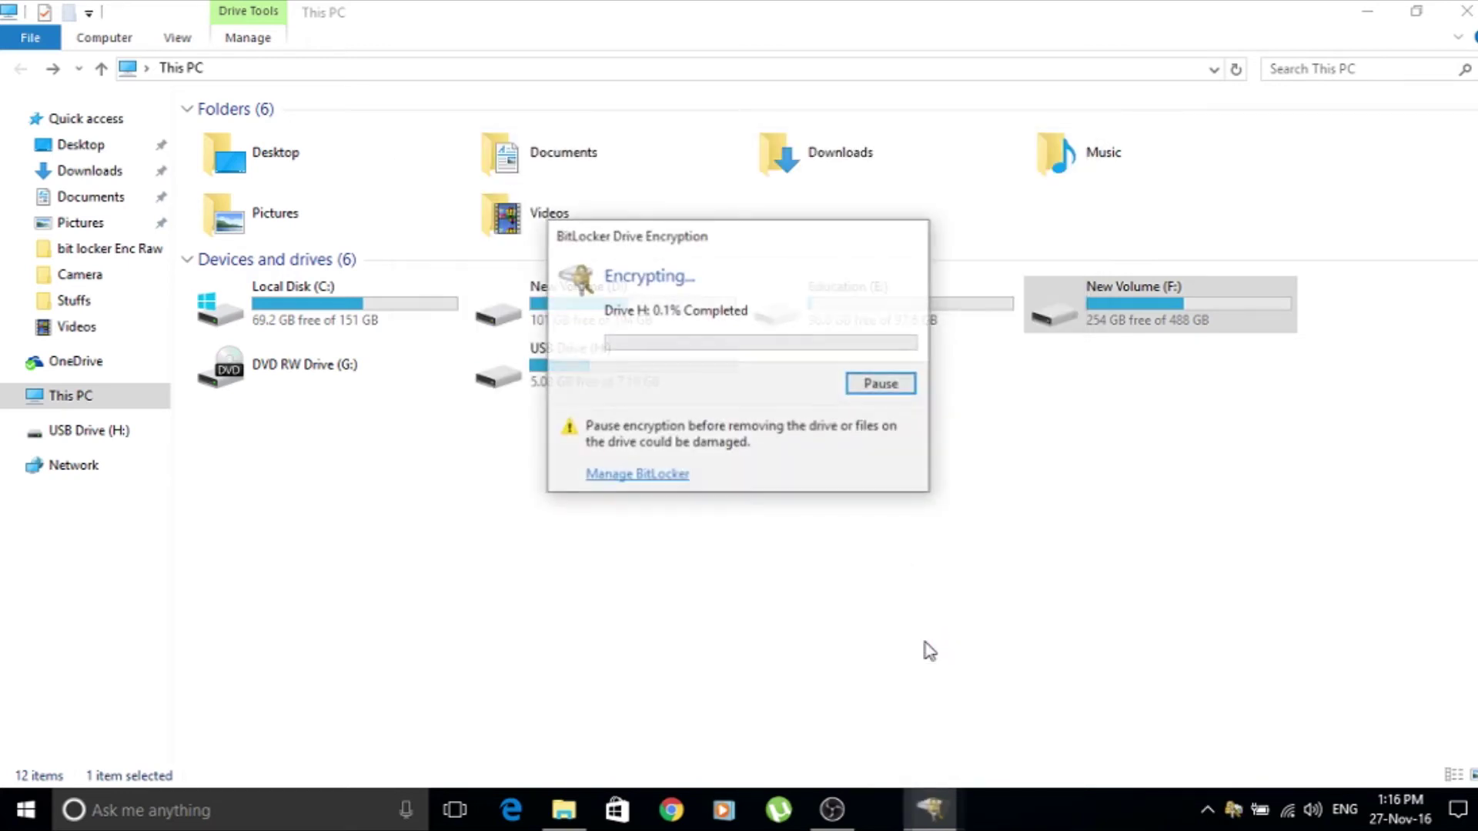
drag(778, 258, 722, 293)
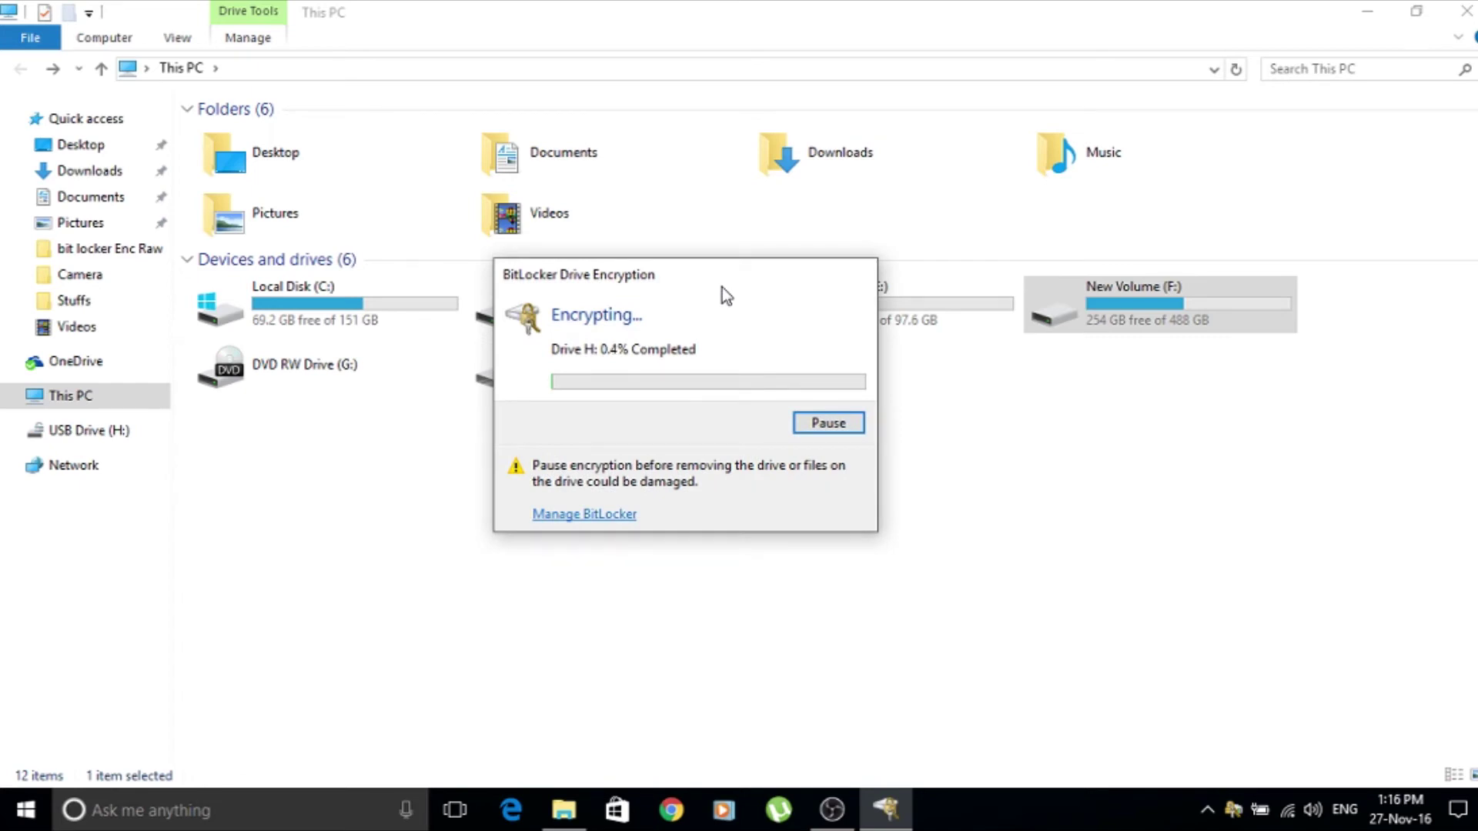
drag(721, 286, 982, 405)
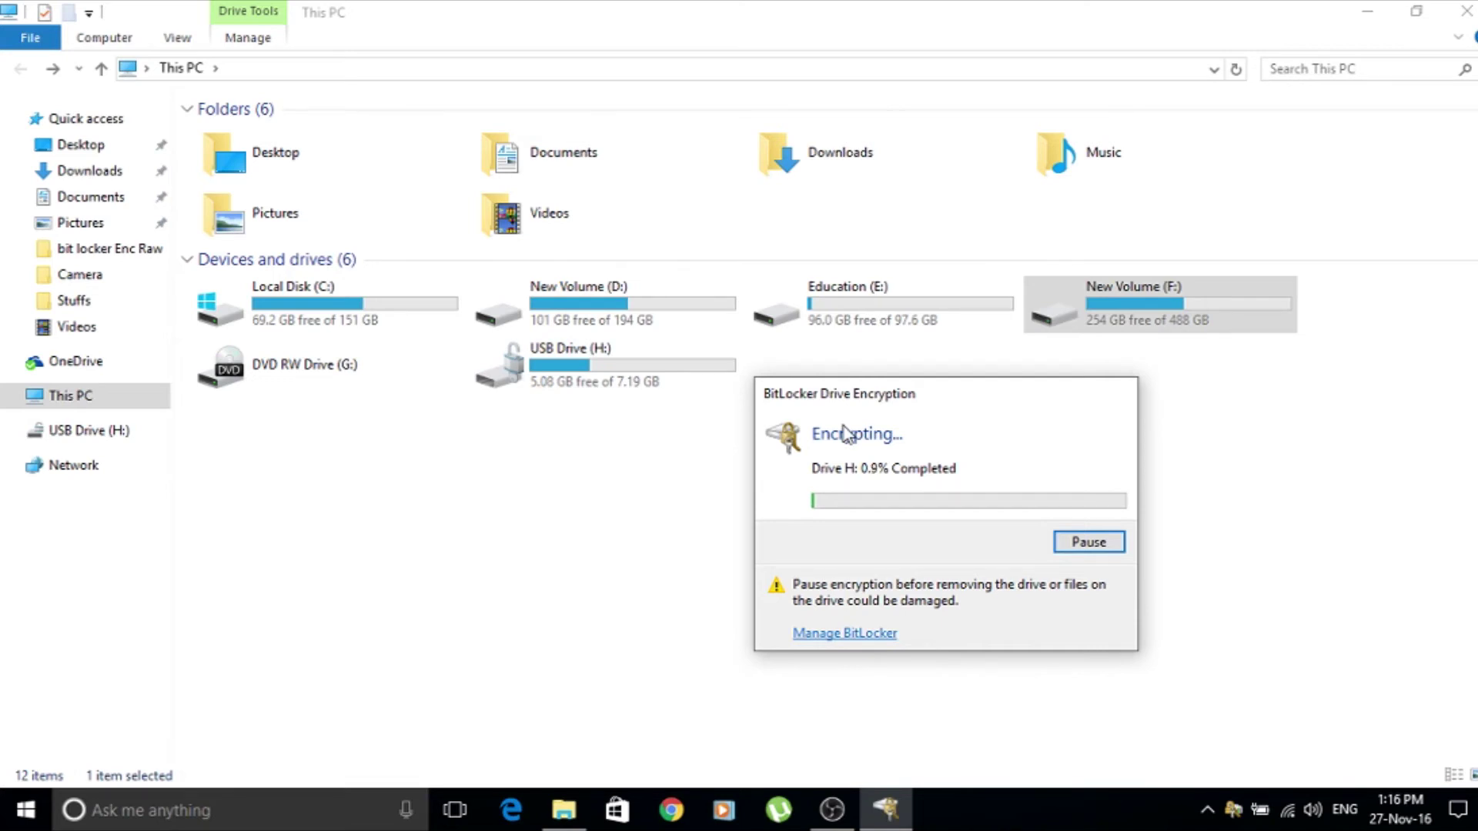
drag(830, 400, 553, 355)
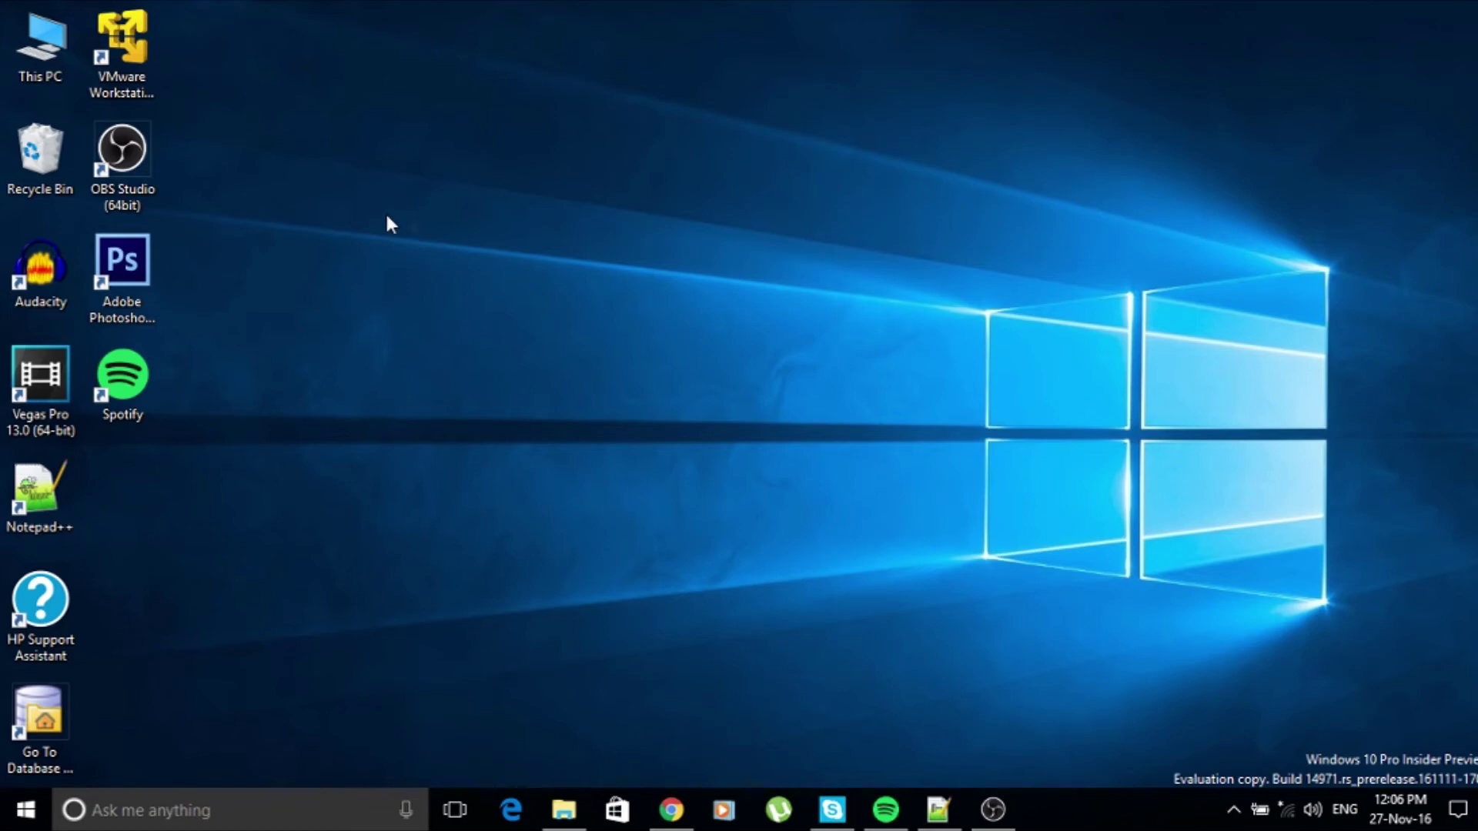
Step: Open This PC and the locked USB Drive (H:) to get its unlock prompt
double_click(39, 86)
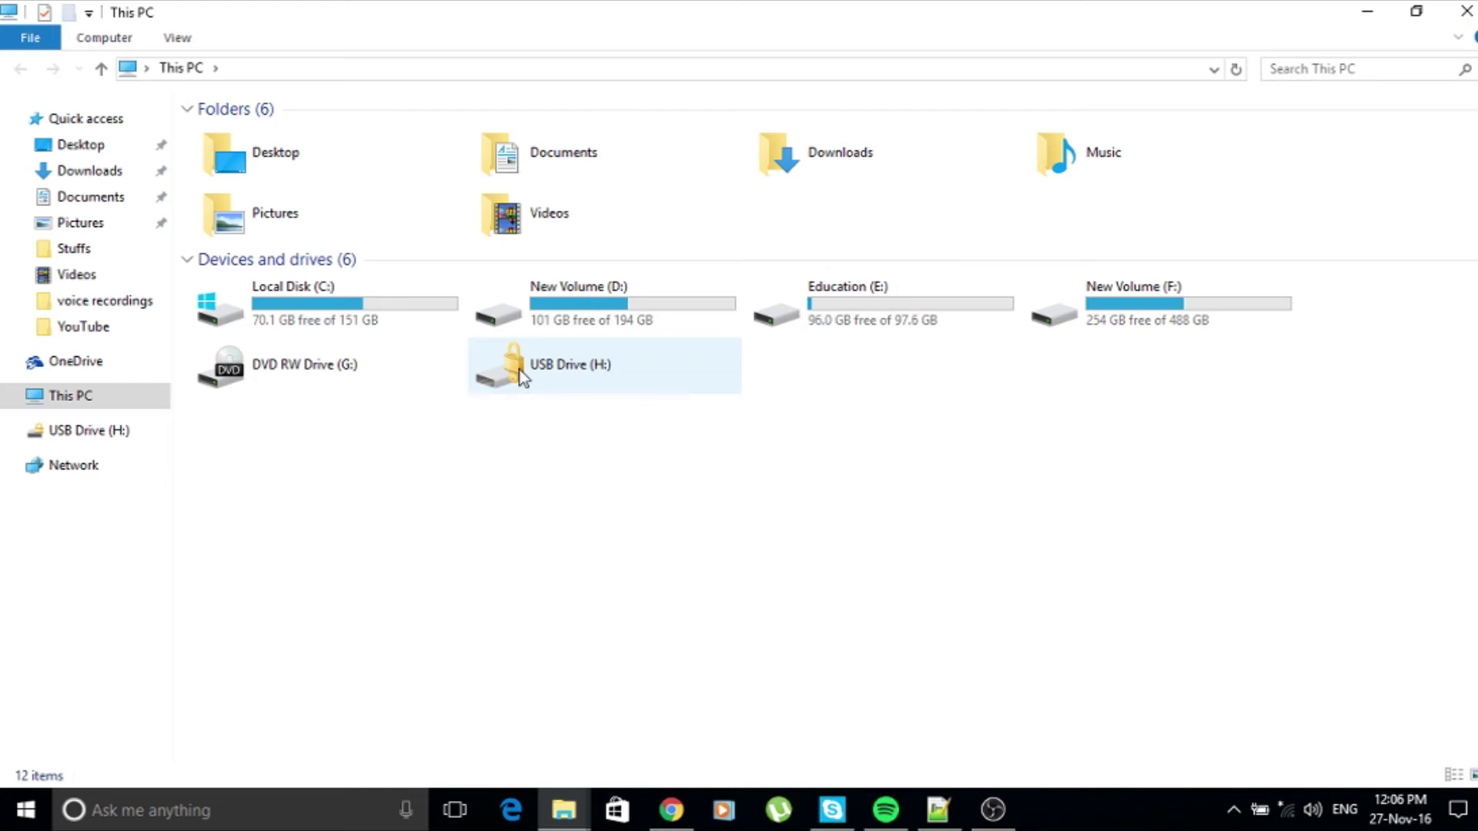
double_click(521, 376)
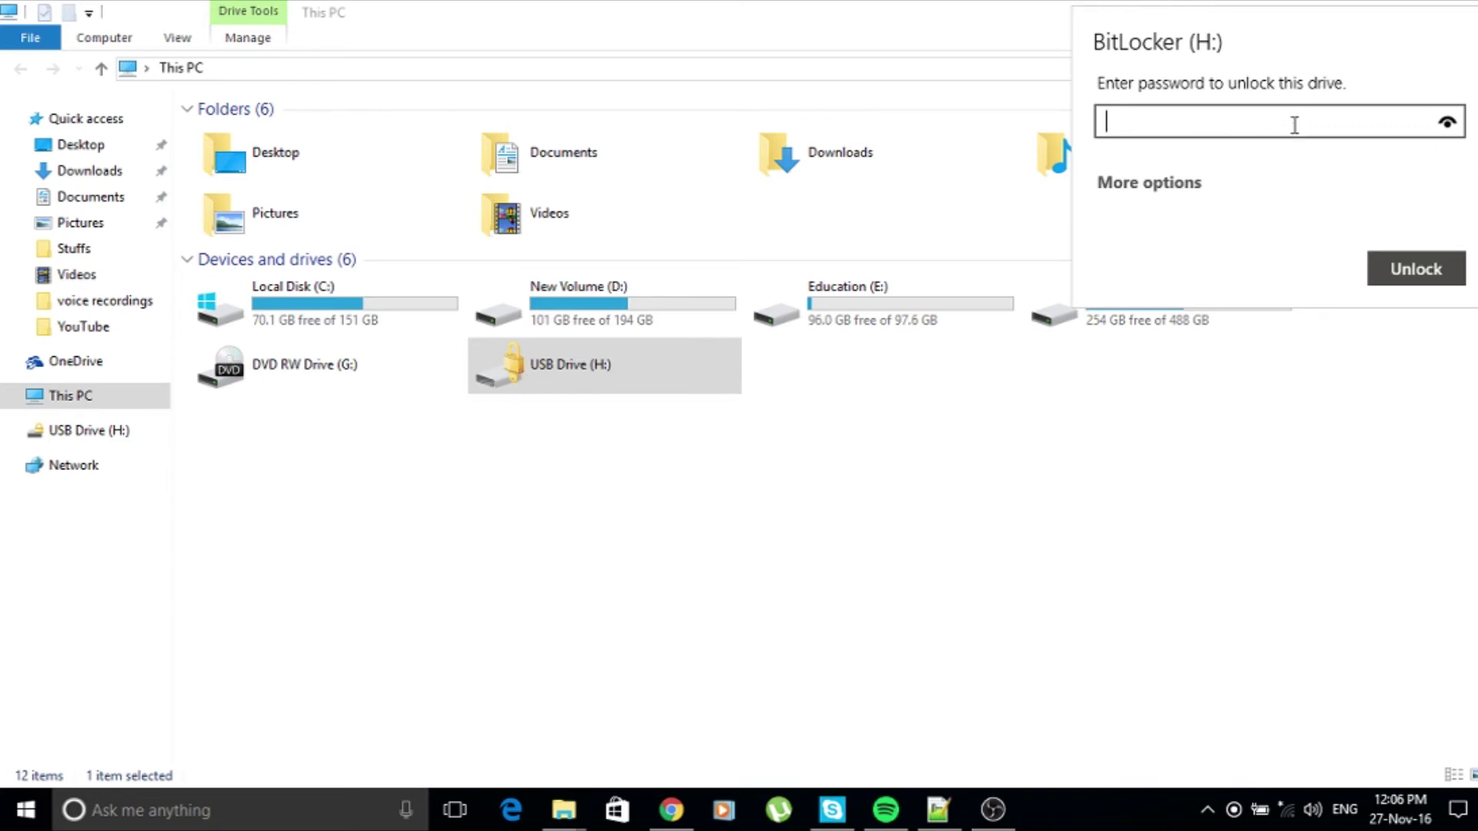
Step: Unlock H: with its BitLocker password, dismiss AutoPlay, and open the drive
text(•••••••••)
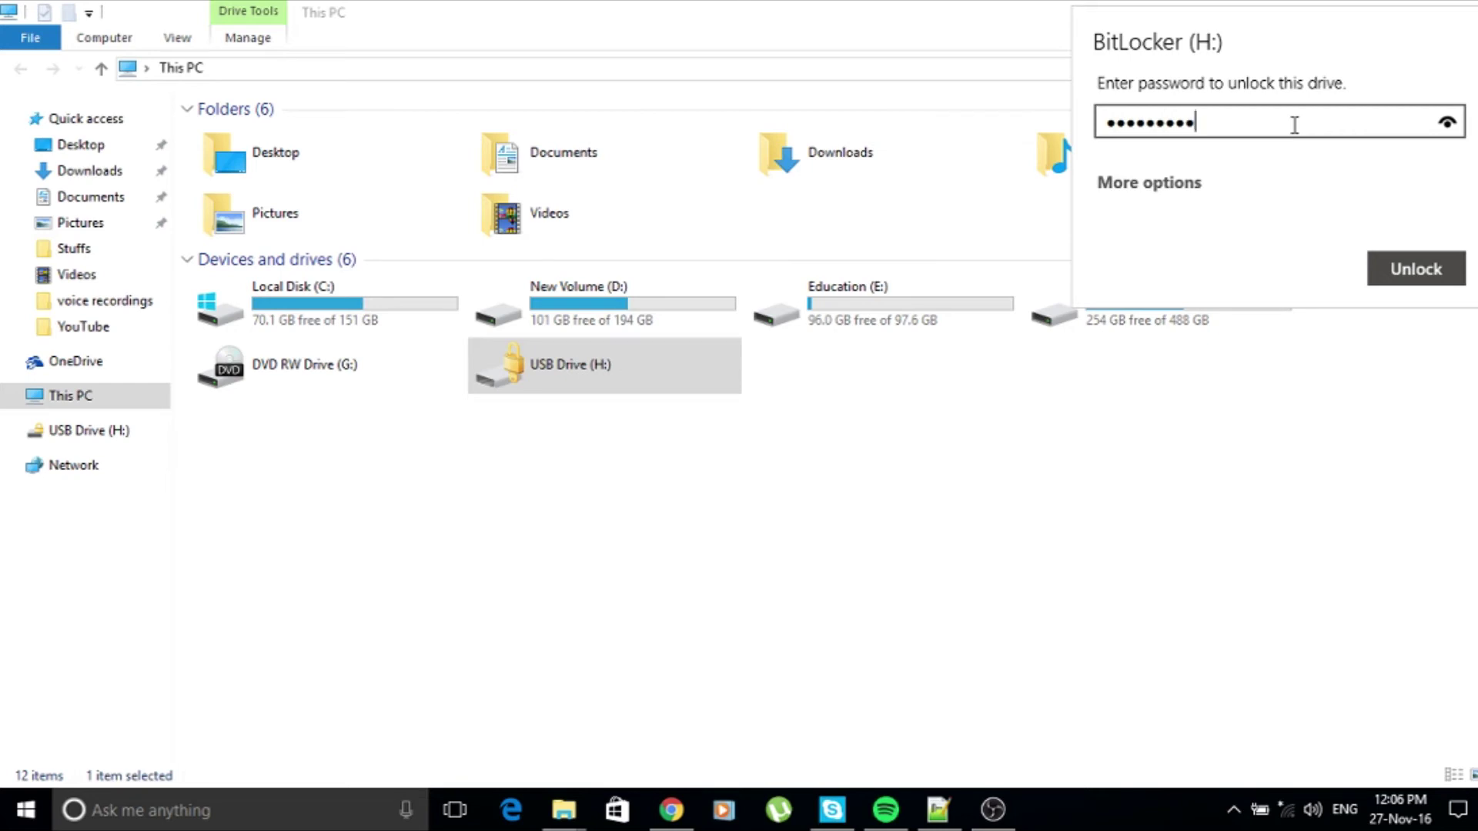
text(••)
click(1411, 265)
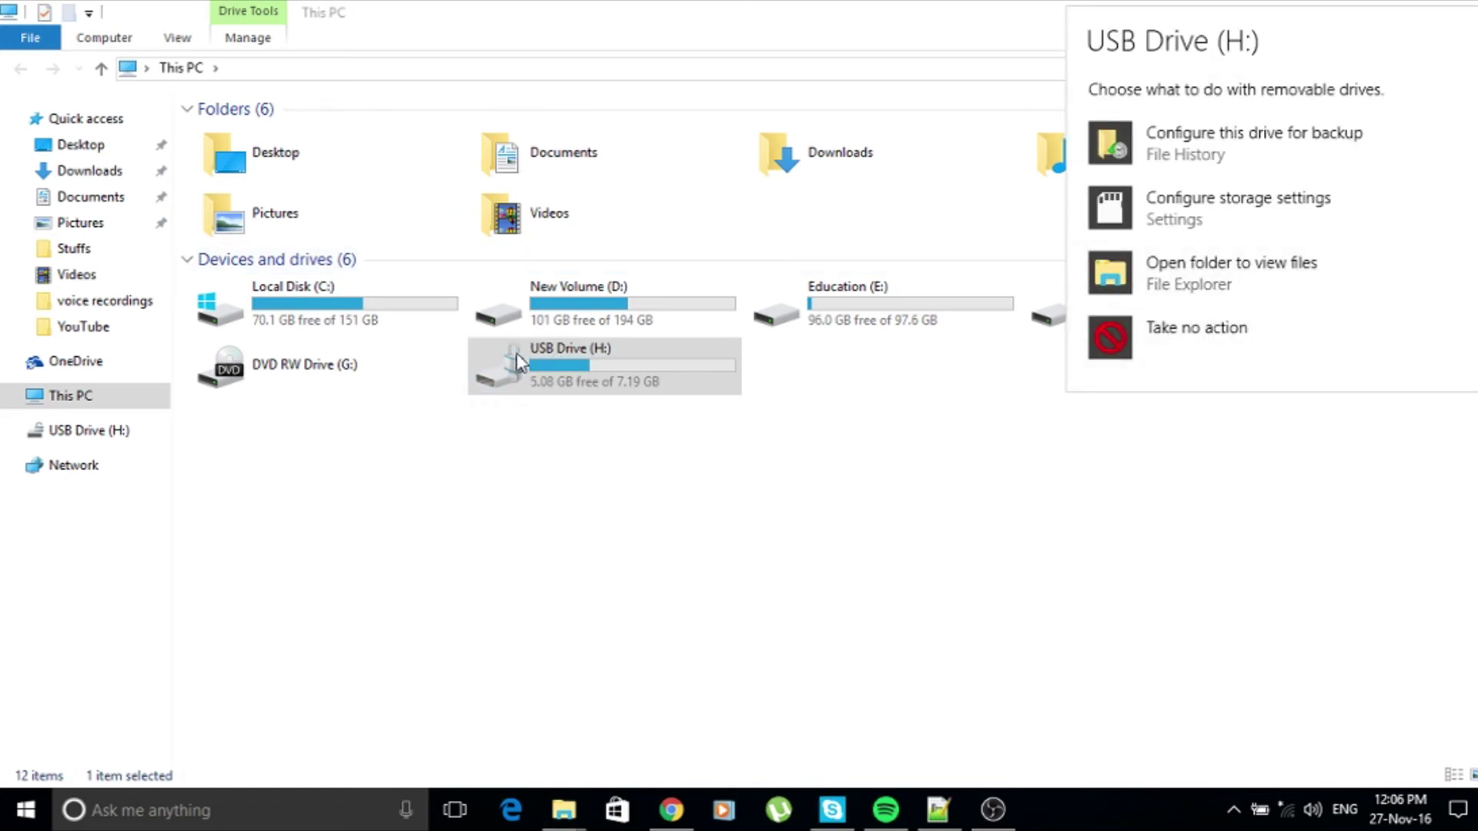
click(696, 391)
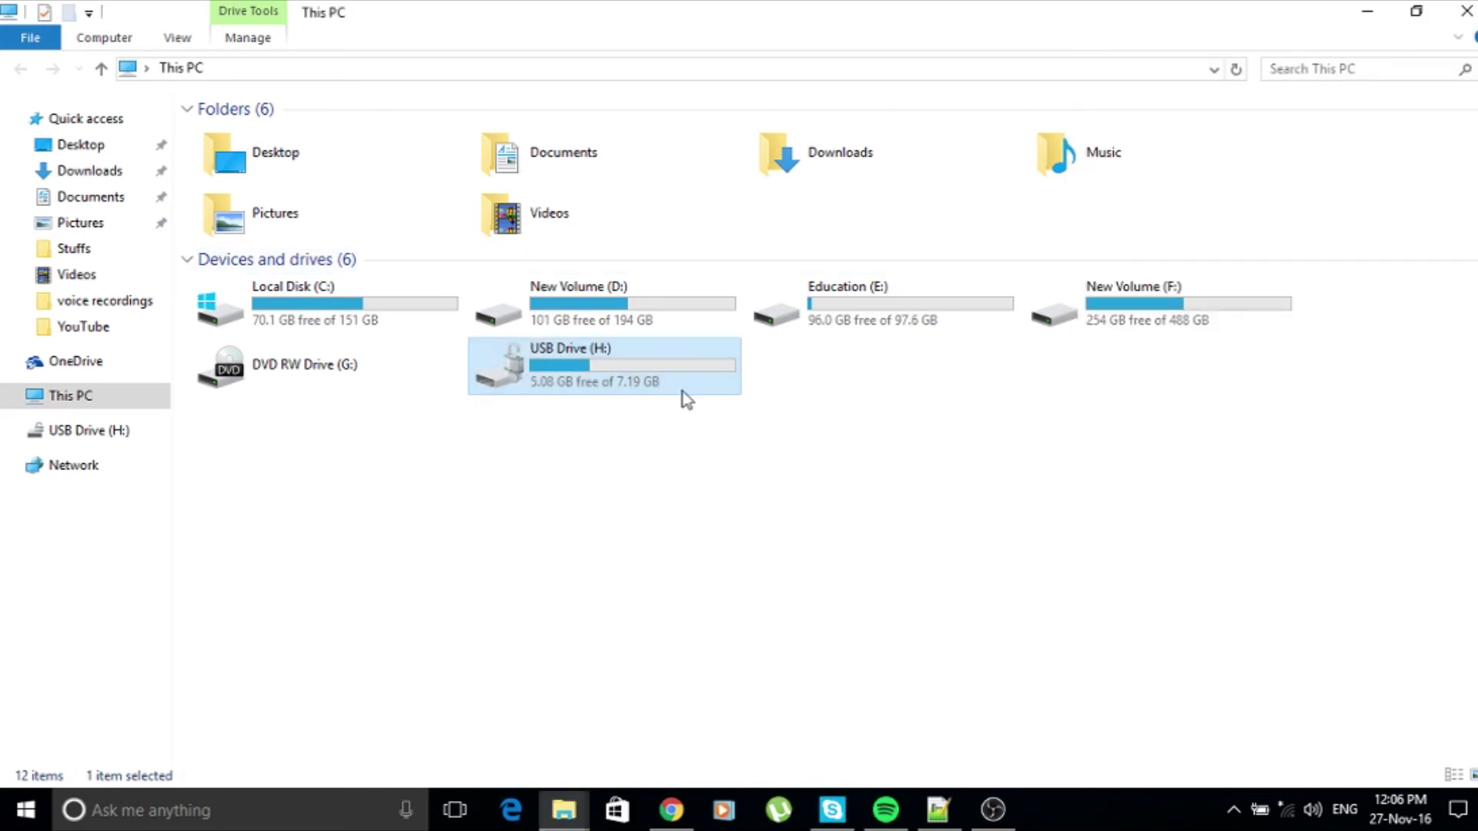
double_click(629, 377)
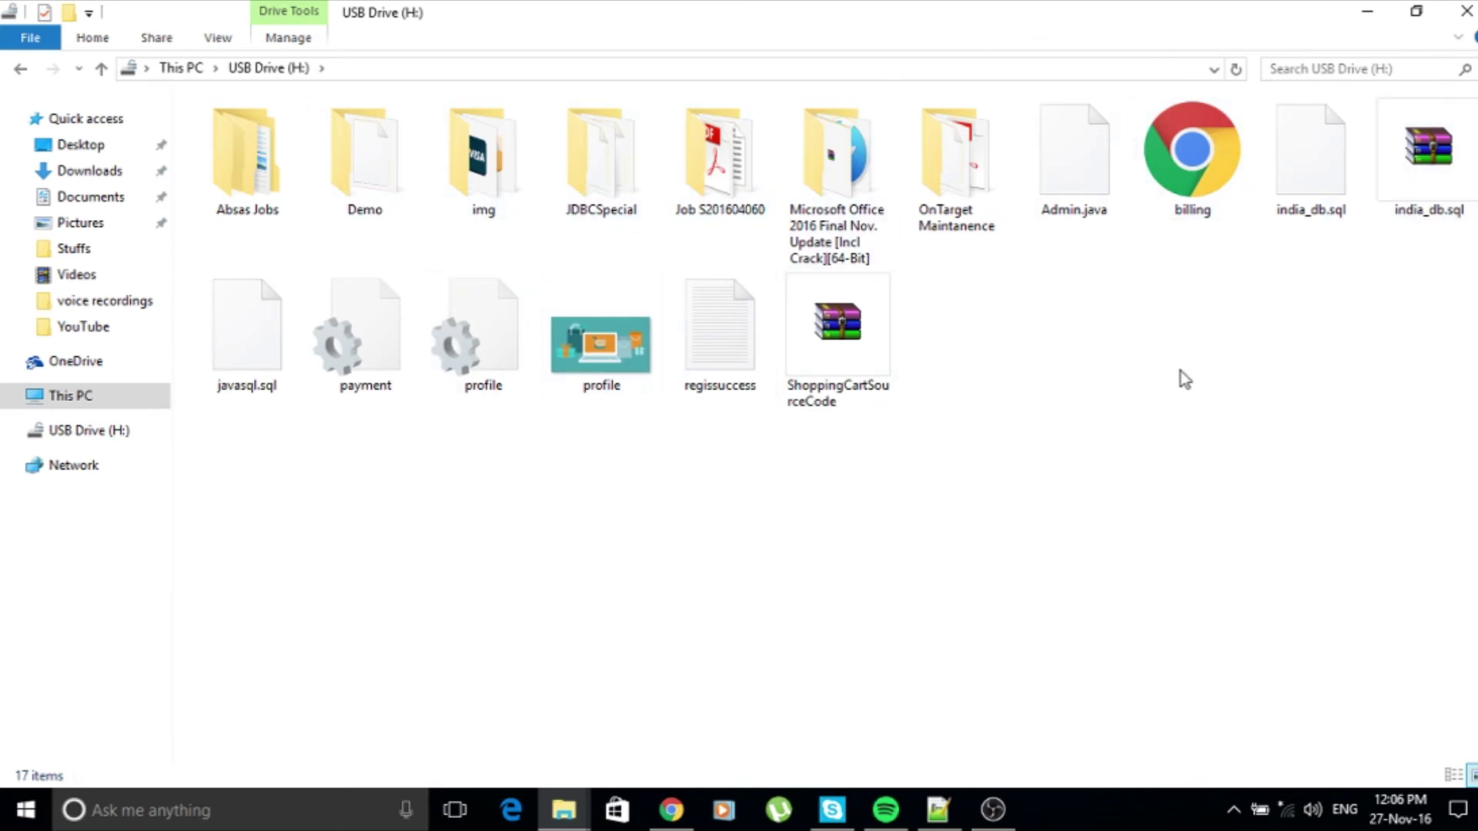
click(21, 69)
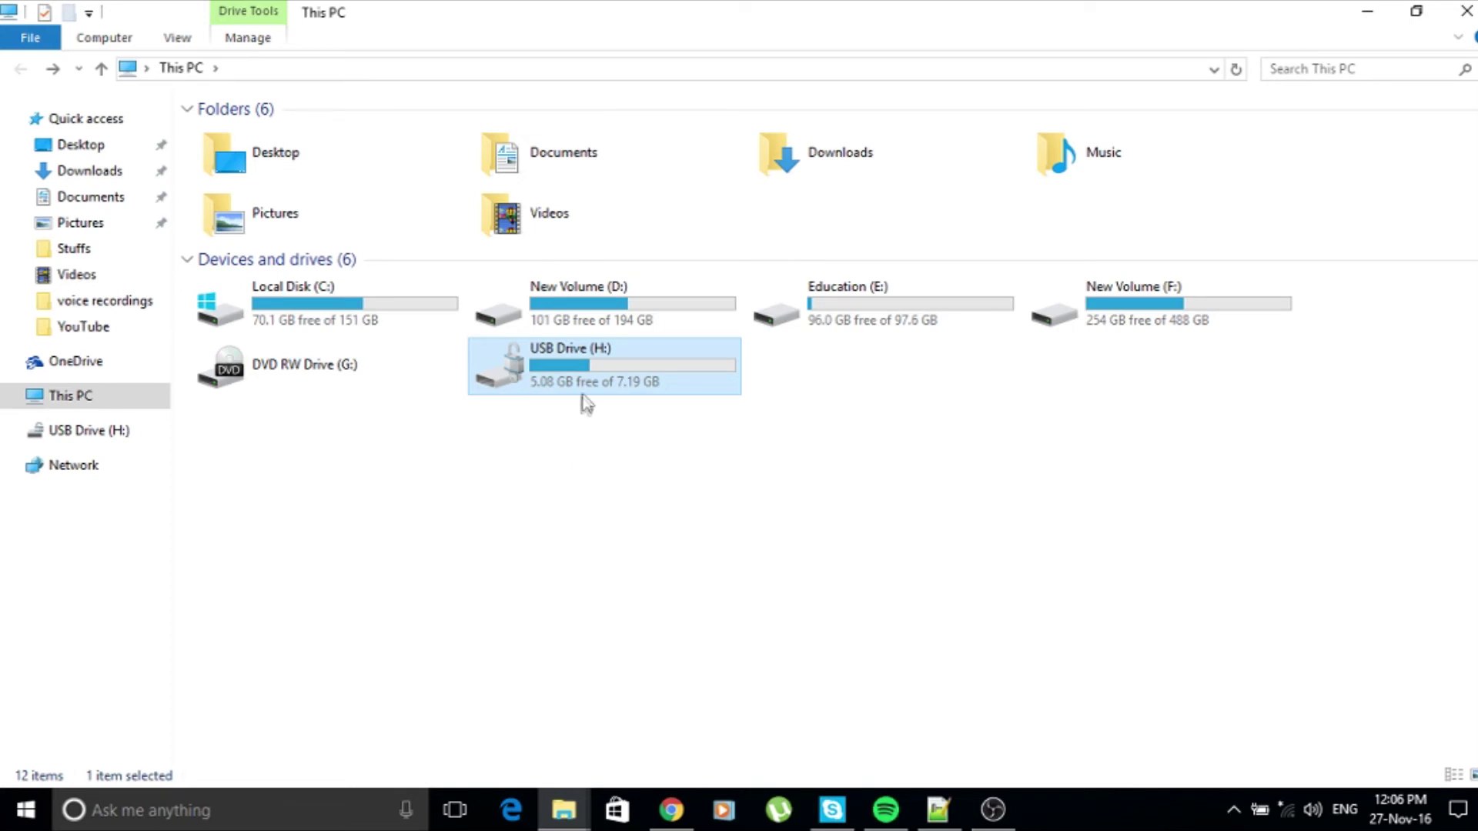
right_click(588, 365)
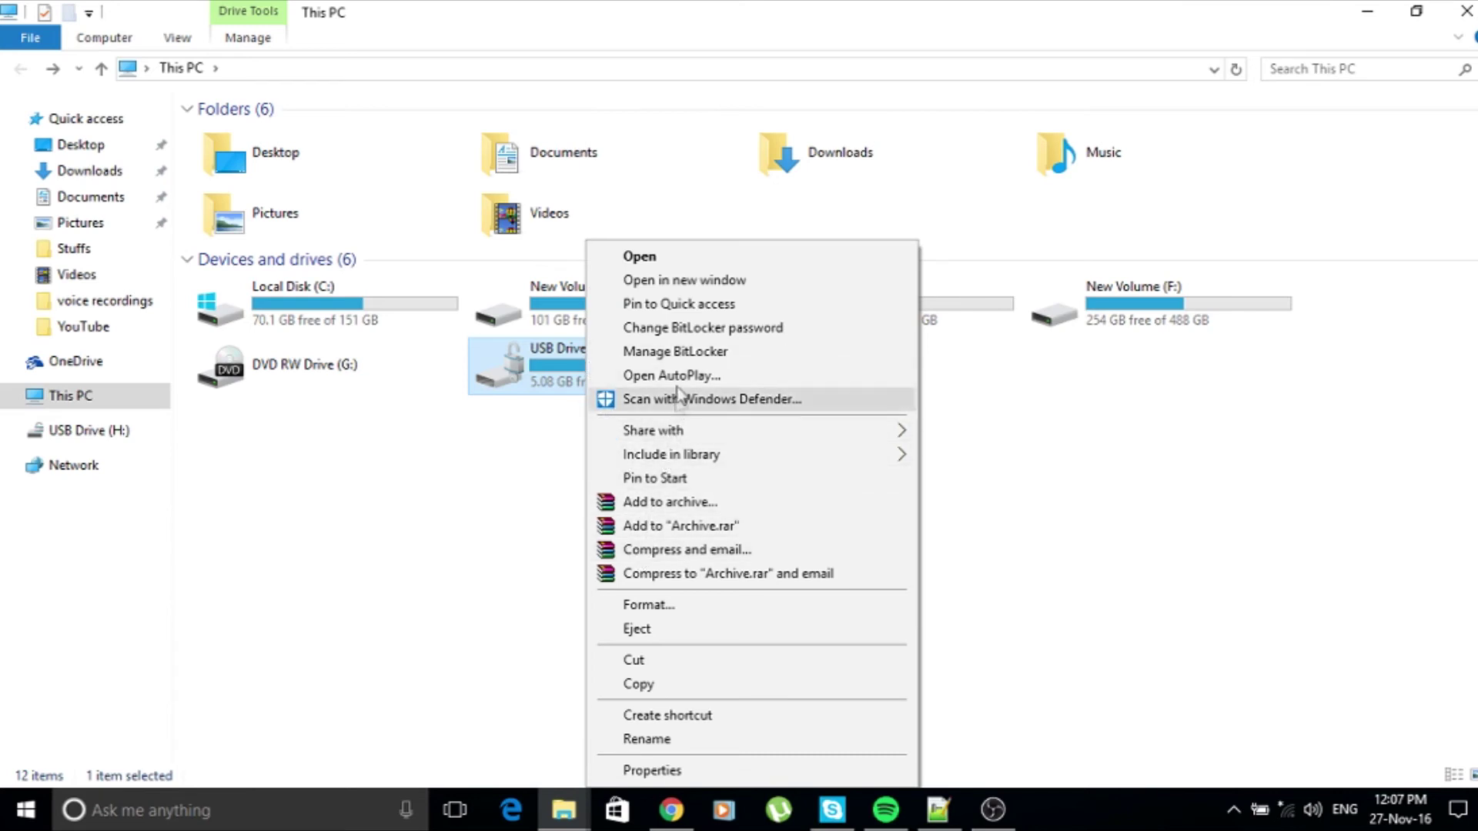
Step: Open Manage BitLocker for H: and choose Turn off BitLocker
click(687, 354)
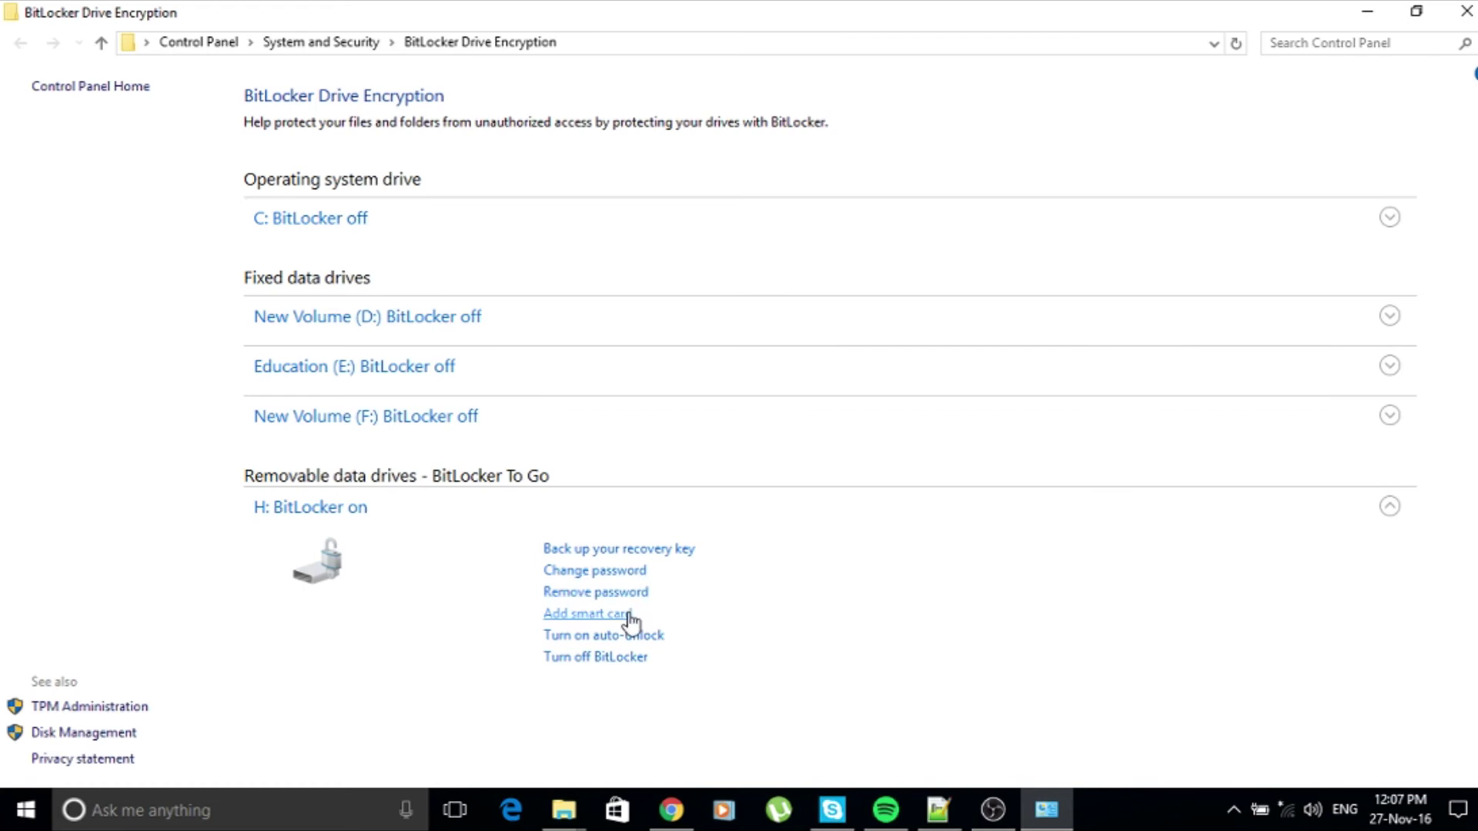
click(612, 663)
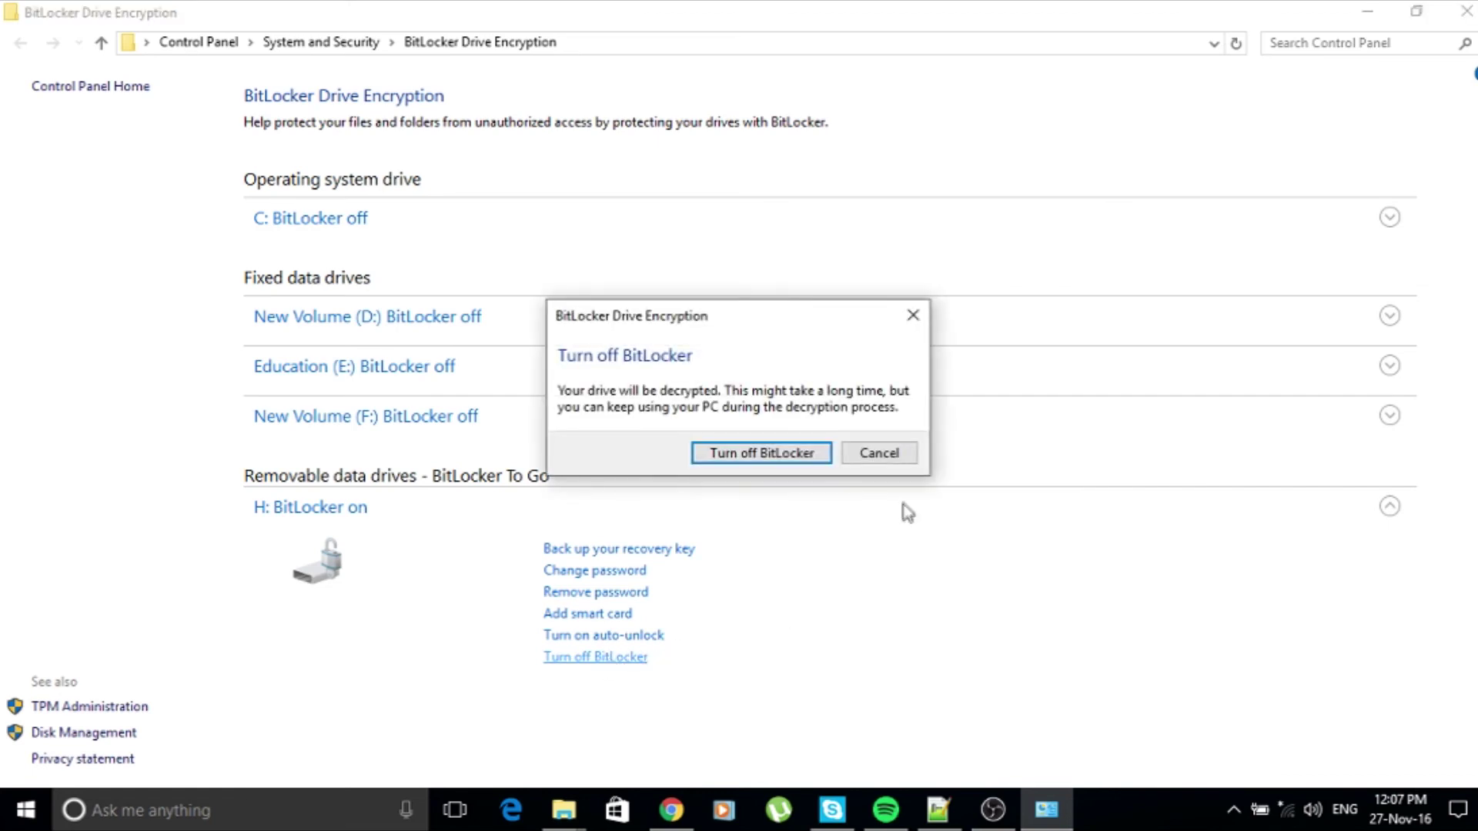
Step: Cancel turning off BitLocker and close the Control Panel window
click(907, 456)
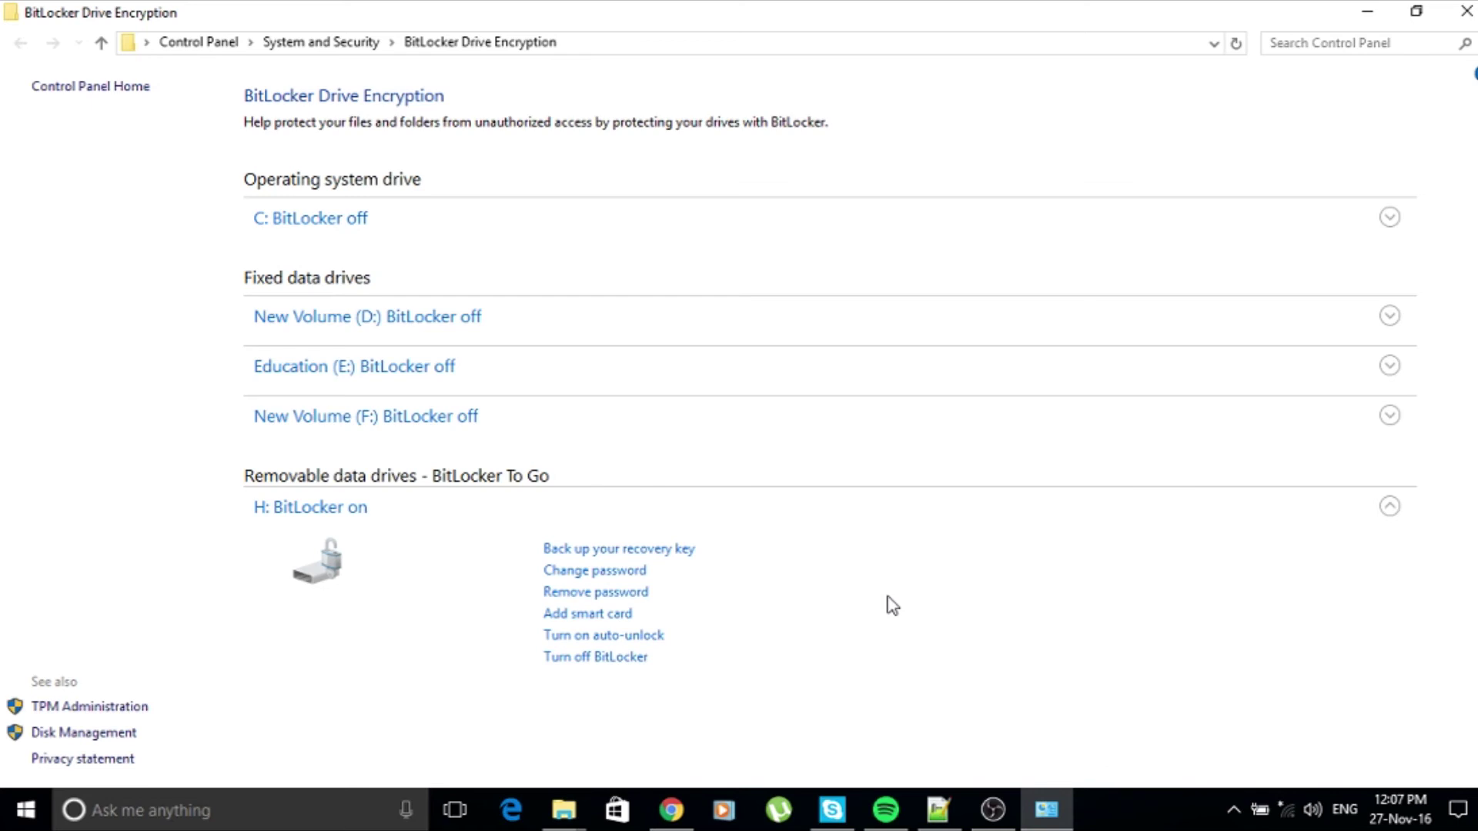
click(1467, 11)
click(756, 667)
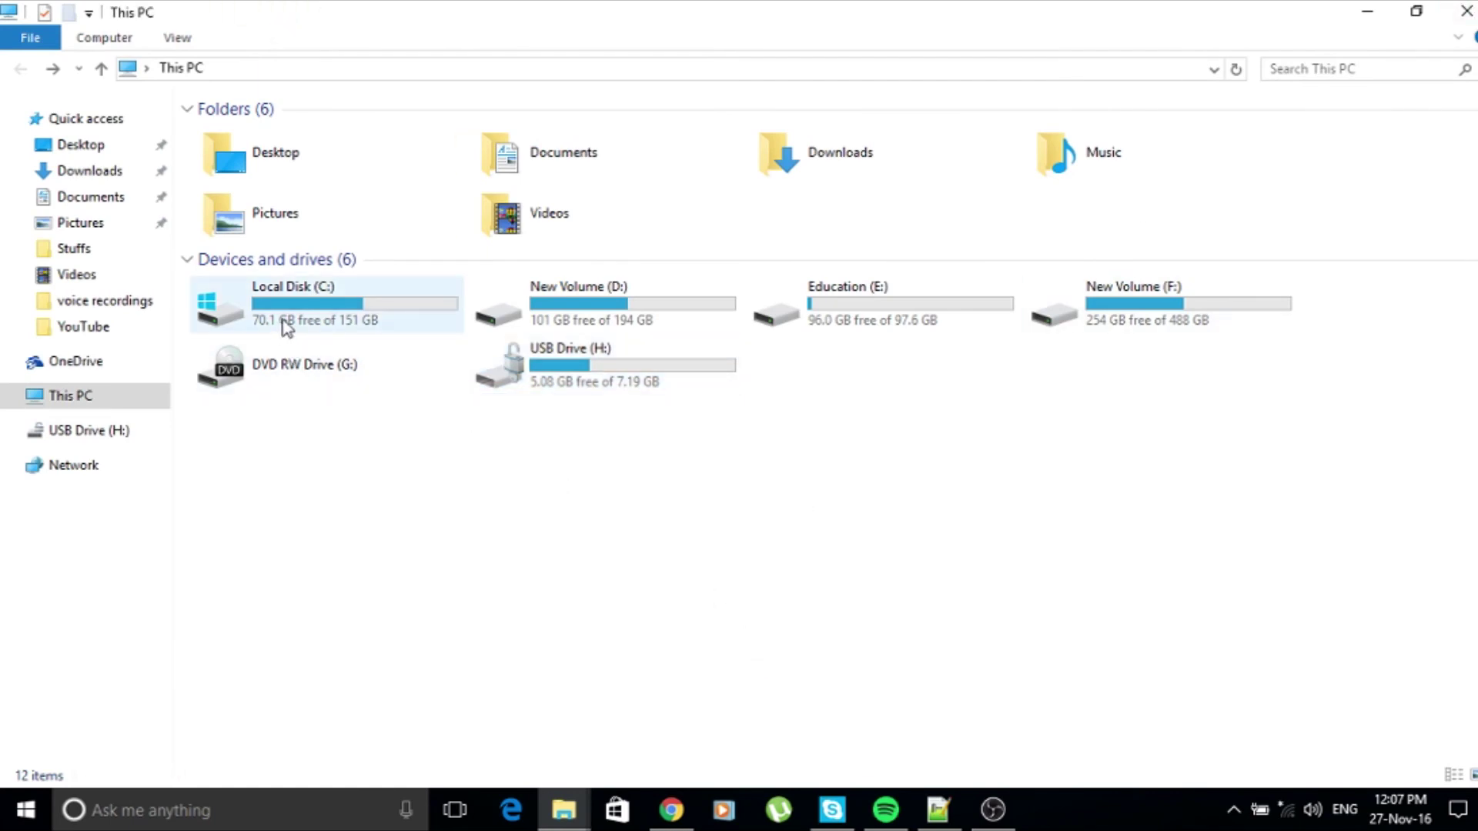
click(220, 310)
right_click(221, 308)
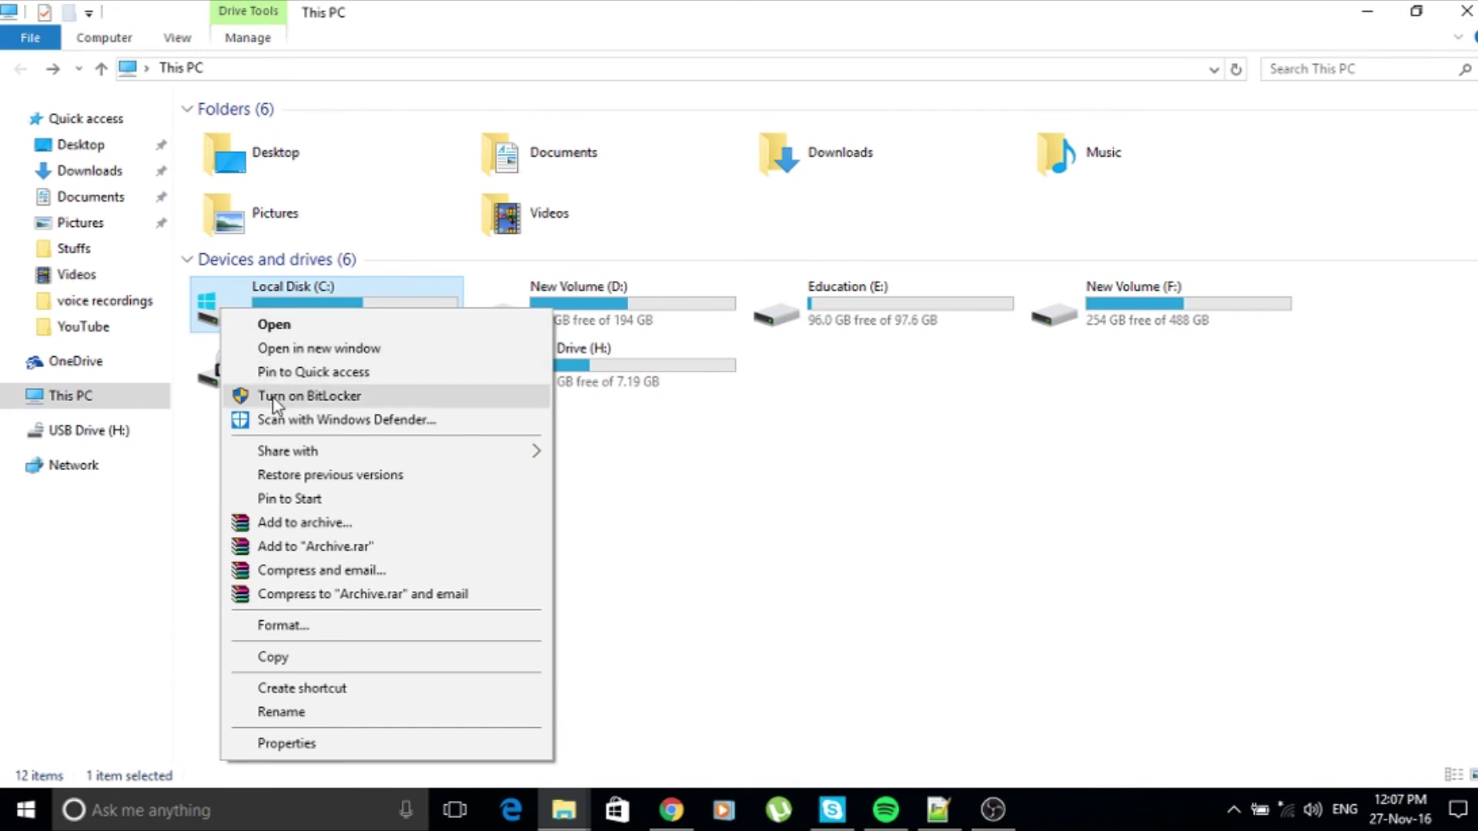
click(584, 452)
click(592, 302)
right_click(593, 302)
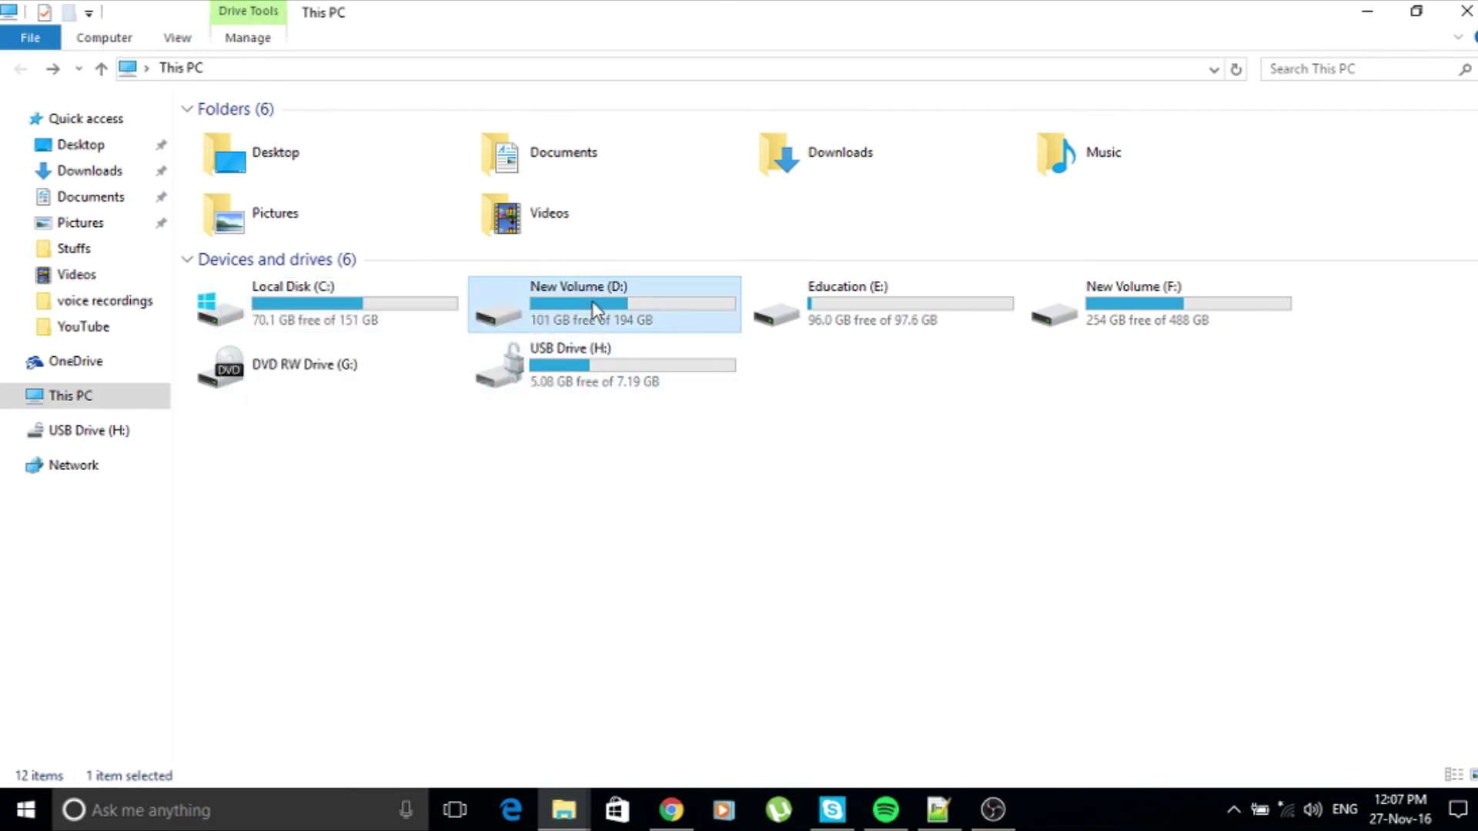
click(434, 486)
click(433, 486)
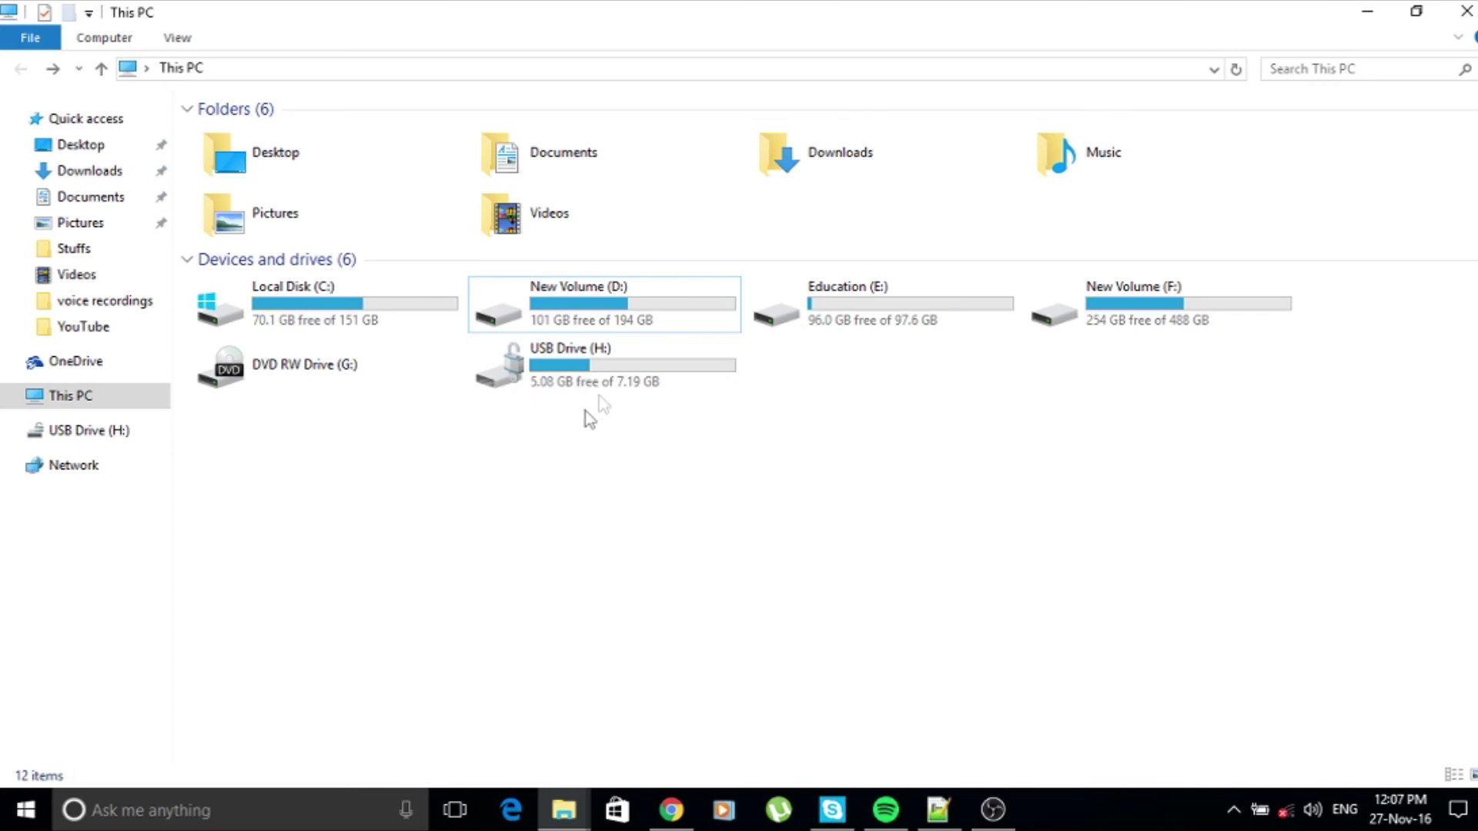
double_click(1086, 304)
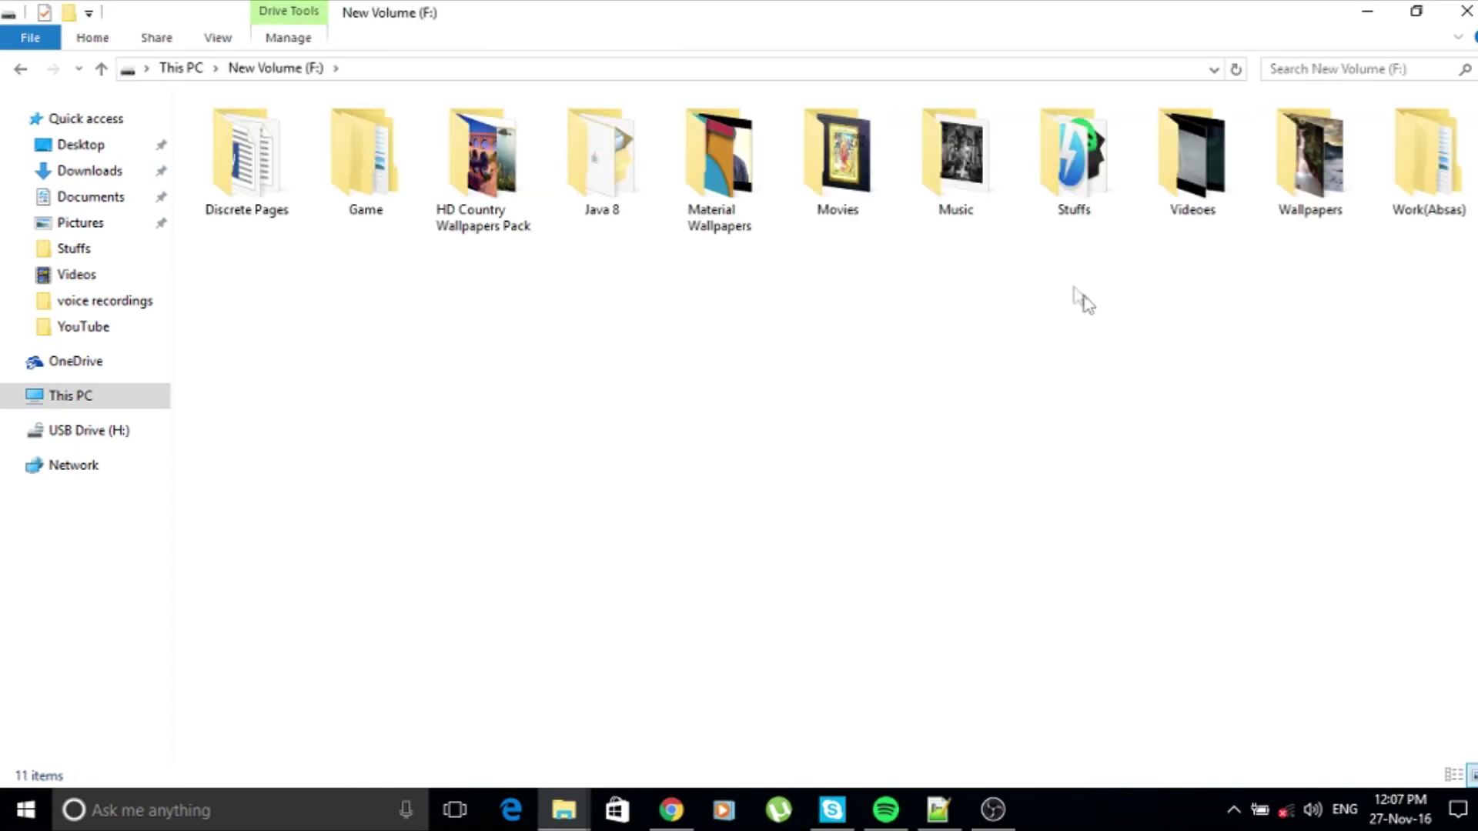
right_click(1071, 191)
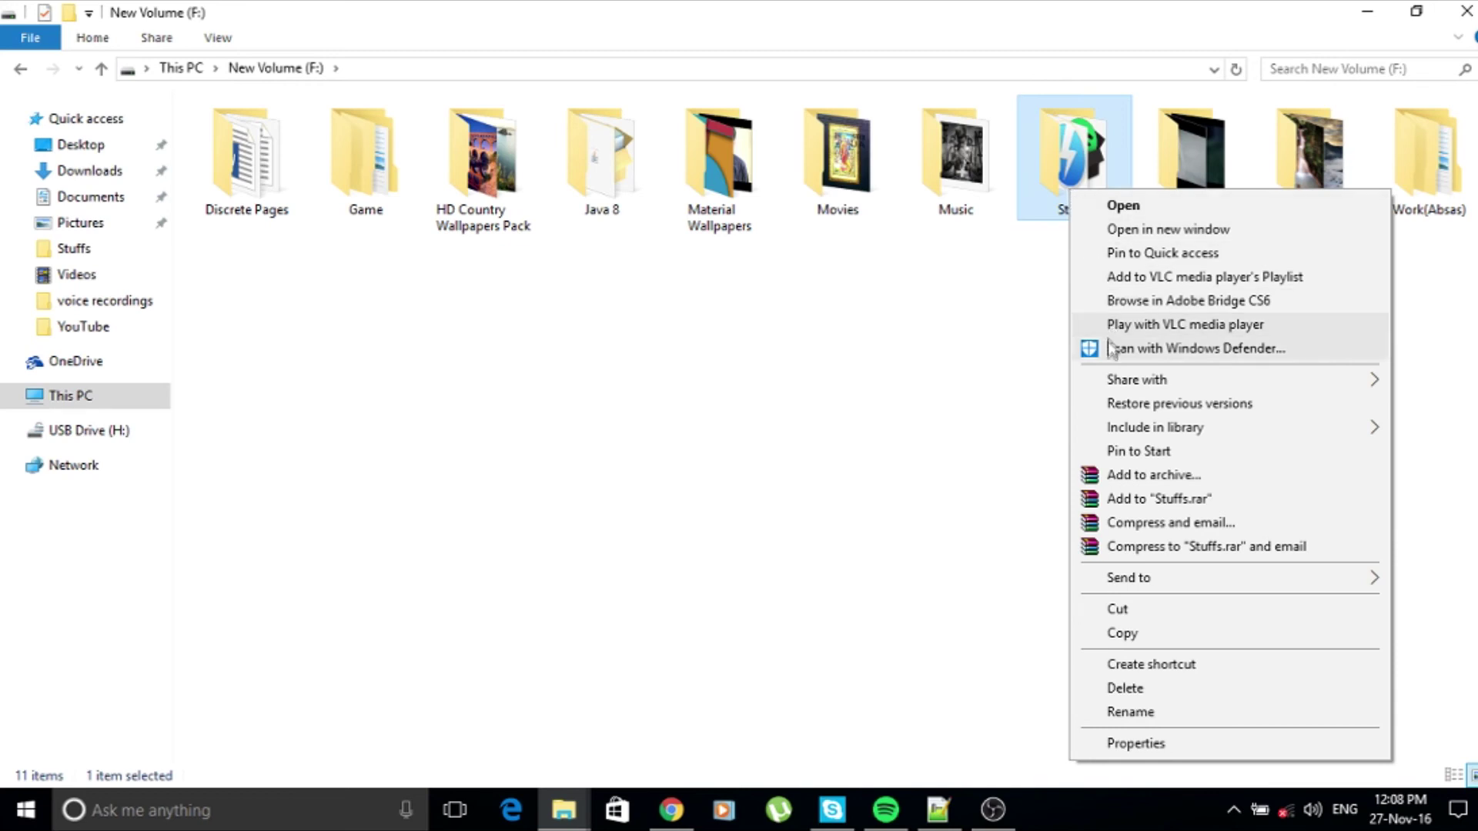
click(893, 367)
click(892, 365)
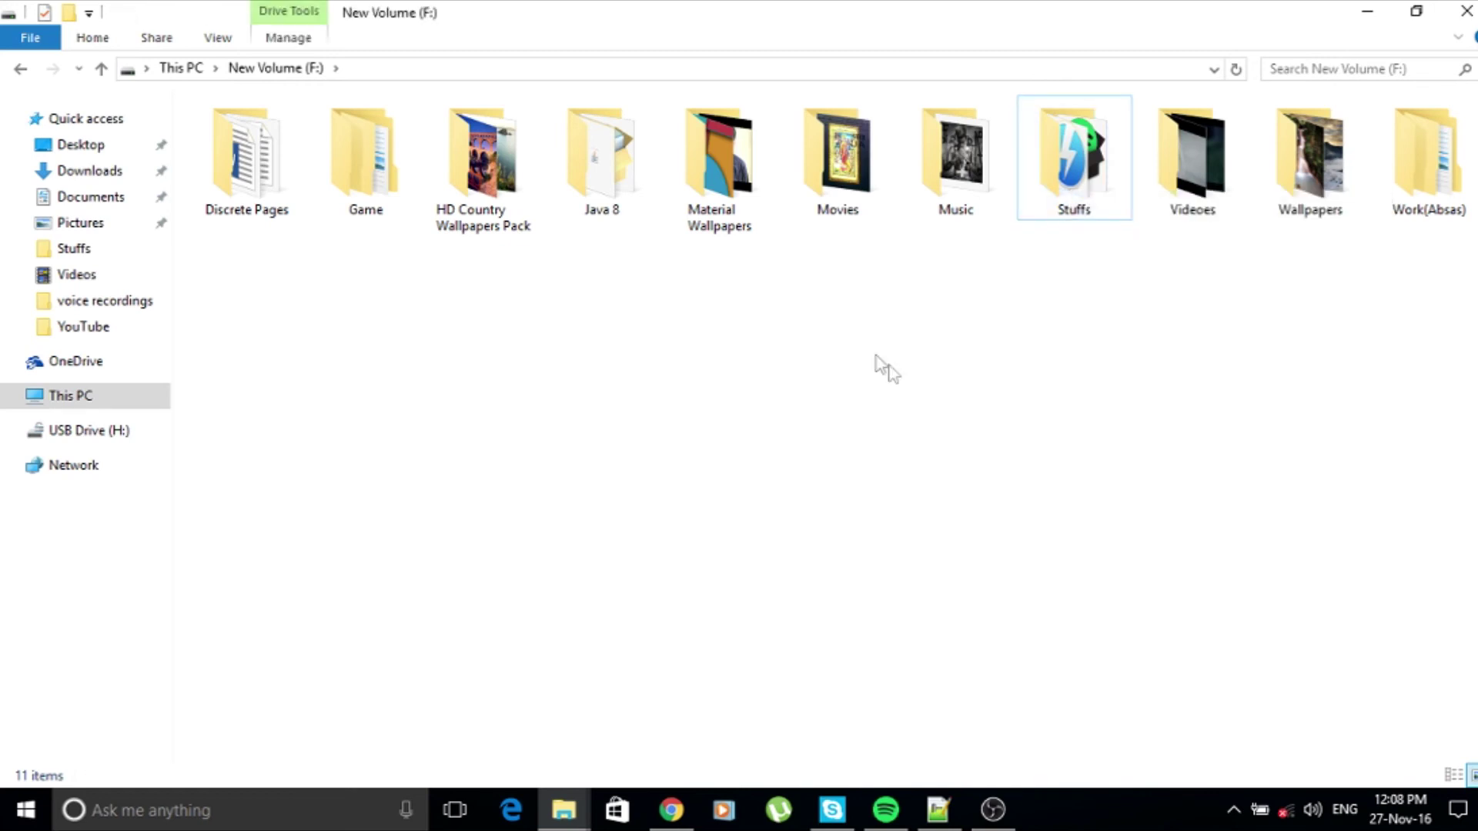
click(19, 69)
click(295, 501)
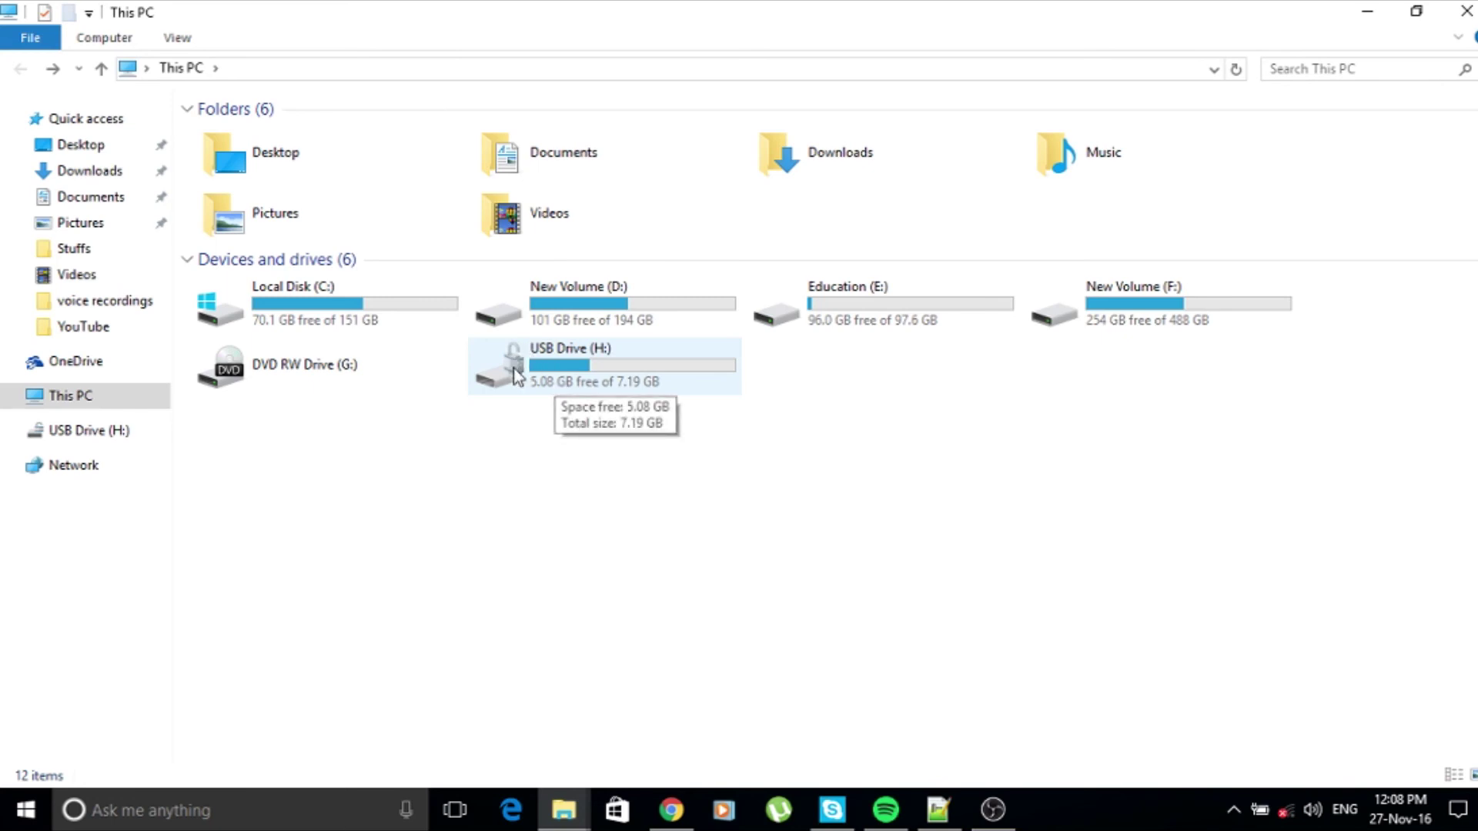
Step: Eject USB Drive (H:), dismiss the safe-to-remove notice, and close the This PC window
right_click(574, 374)
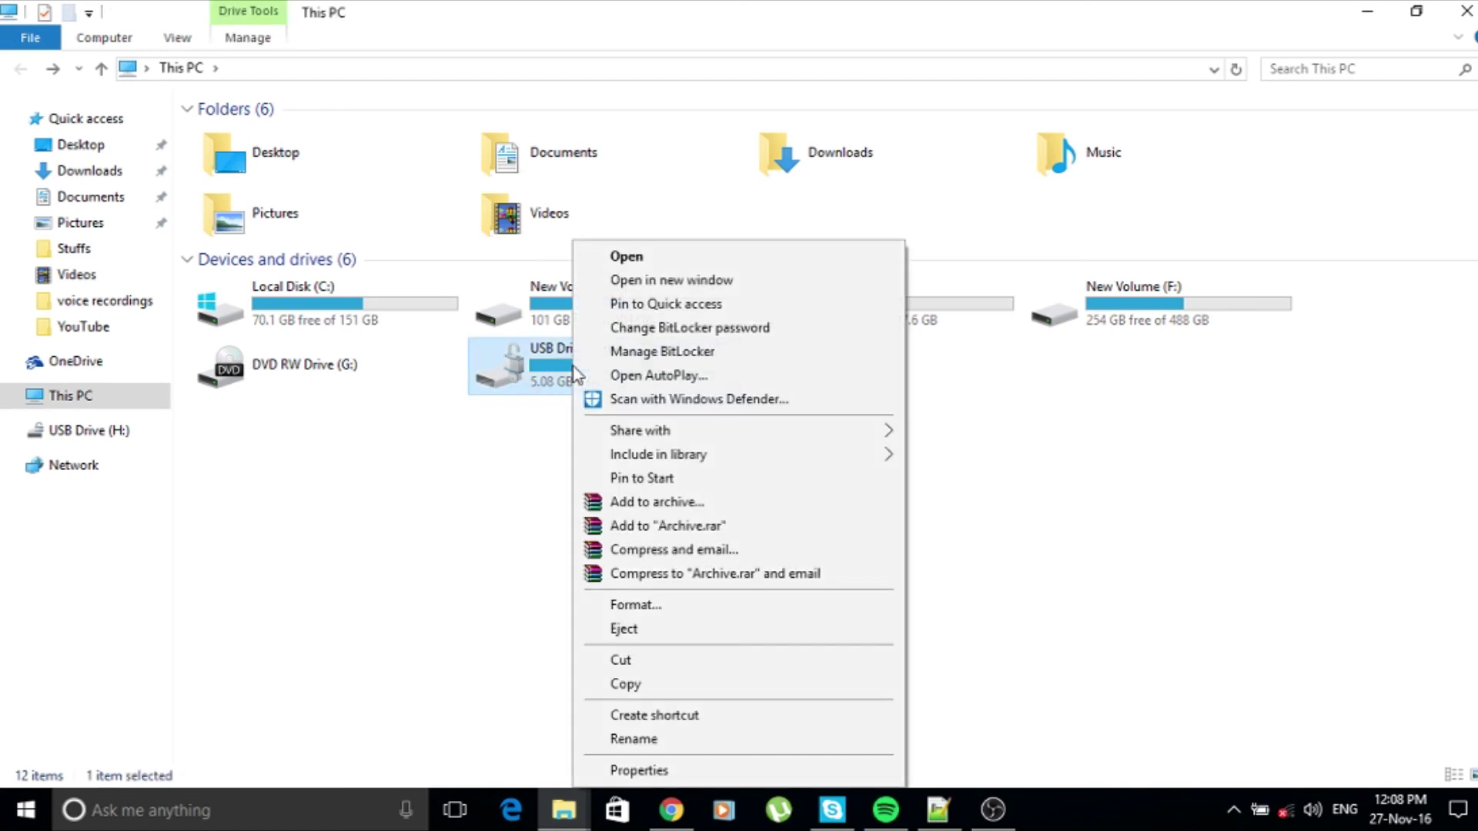
click(621, 629)
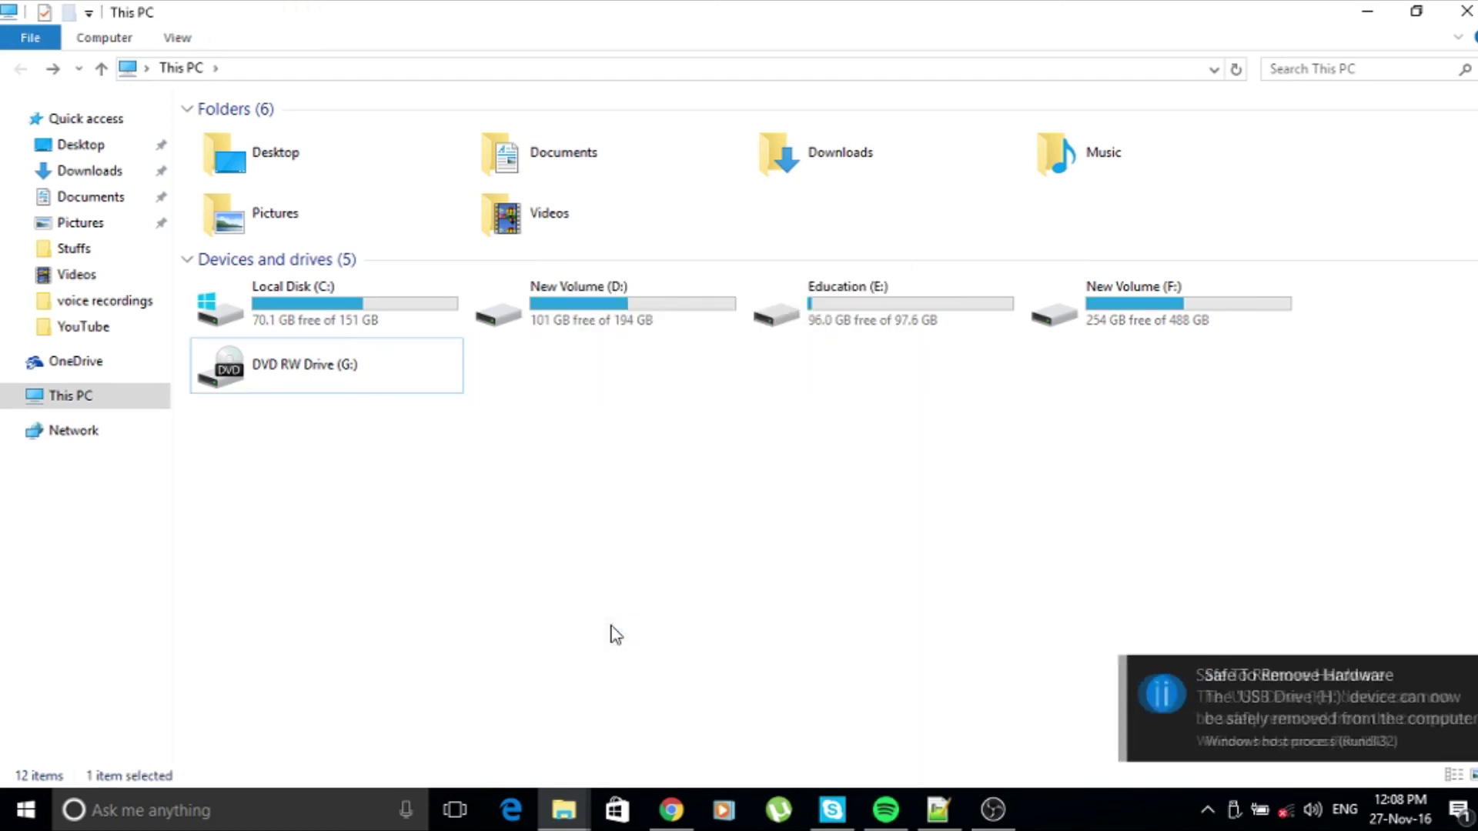
click(1473, 675)
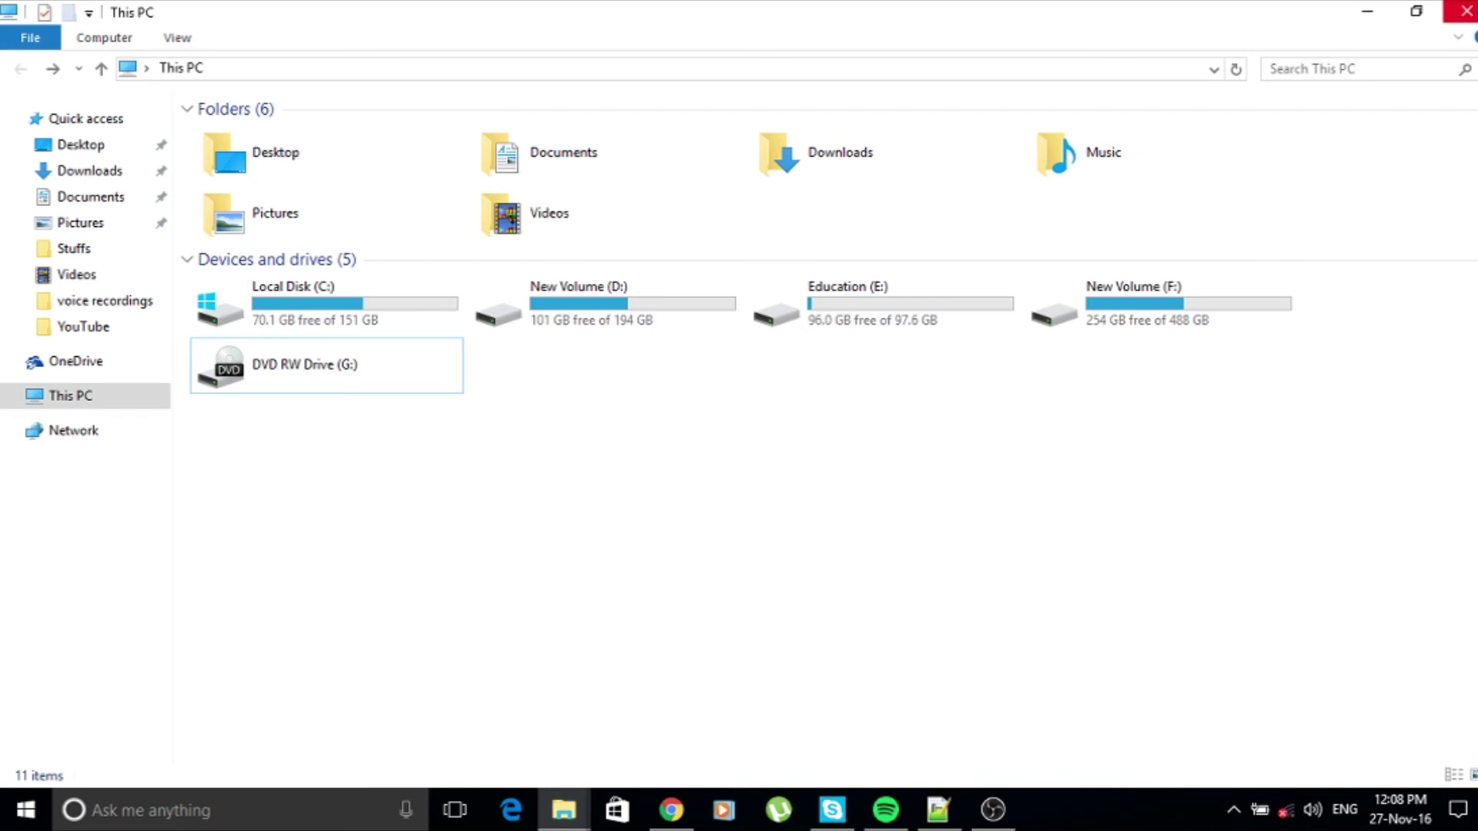
click(1457, 19)
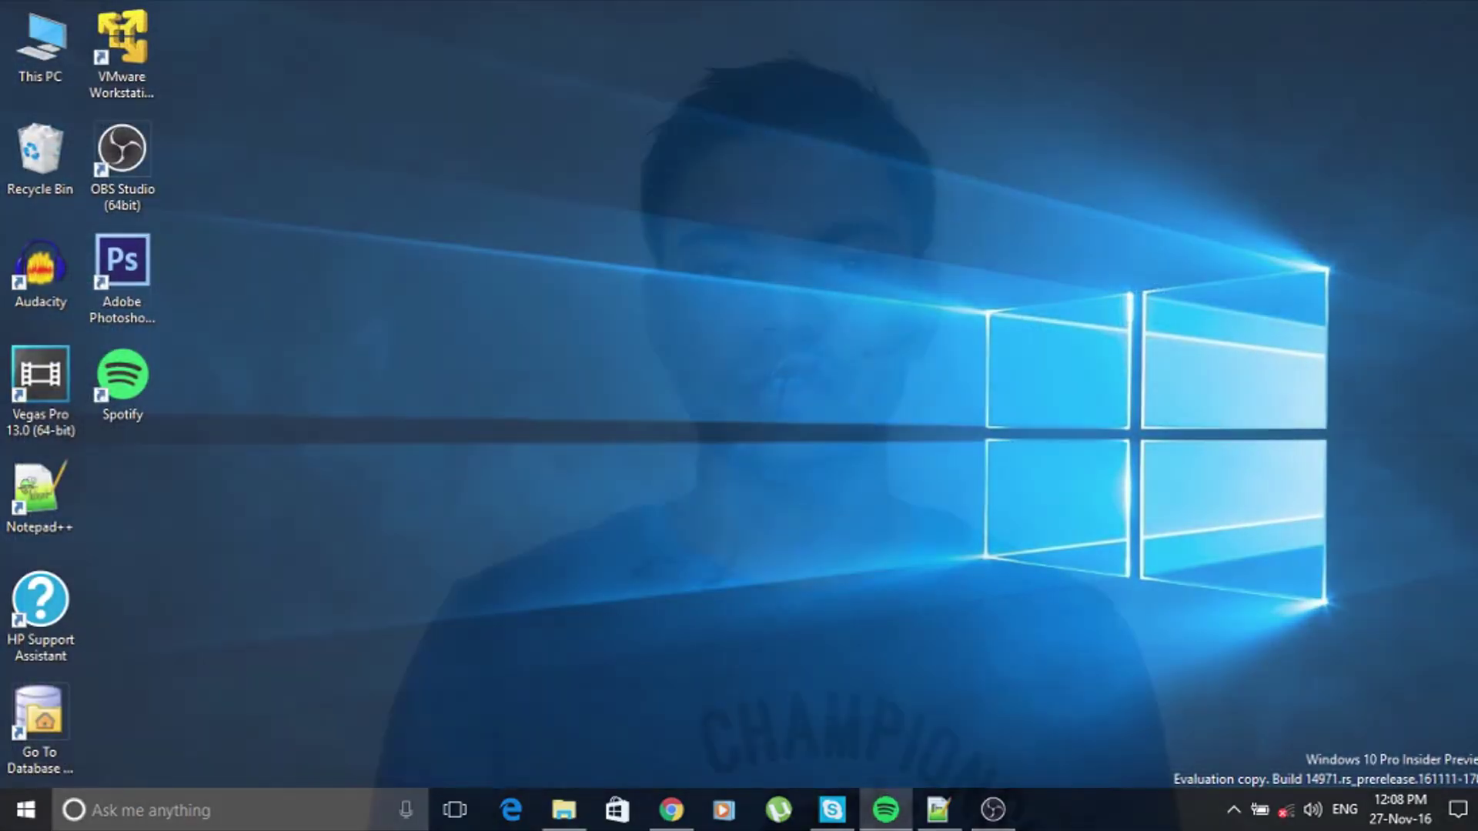